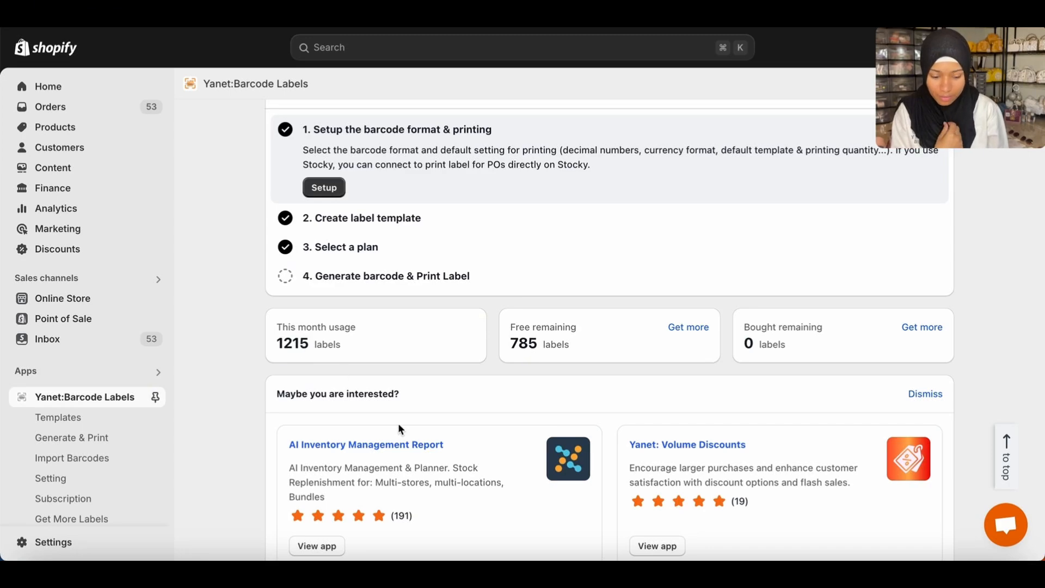
Open the "product barcodes" label template for editing.
scroll(516, 422, "down", 3)
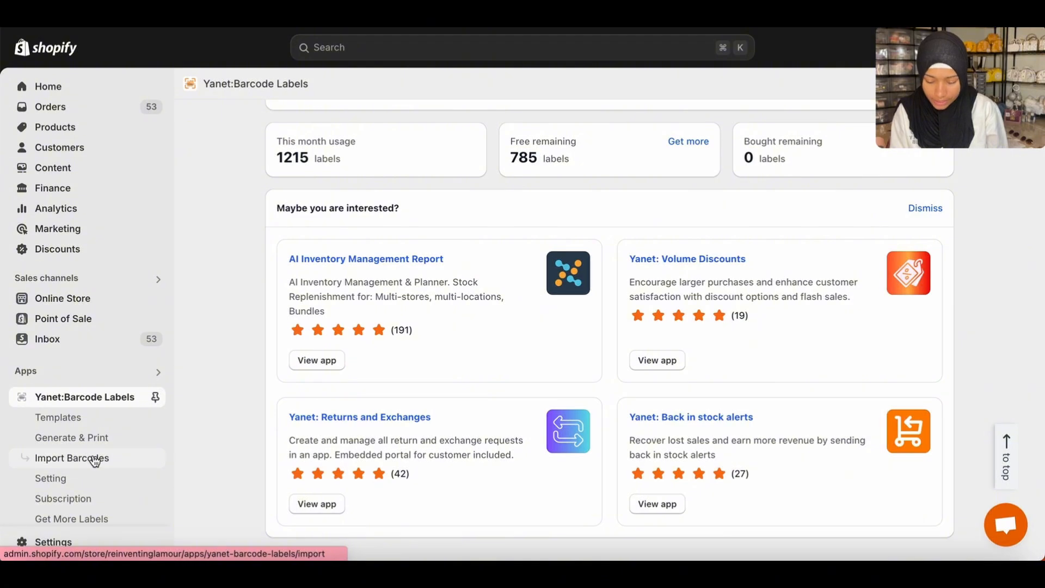
left_click(89, 417)
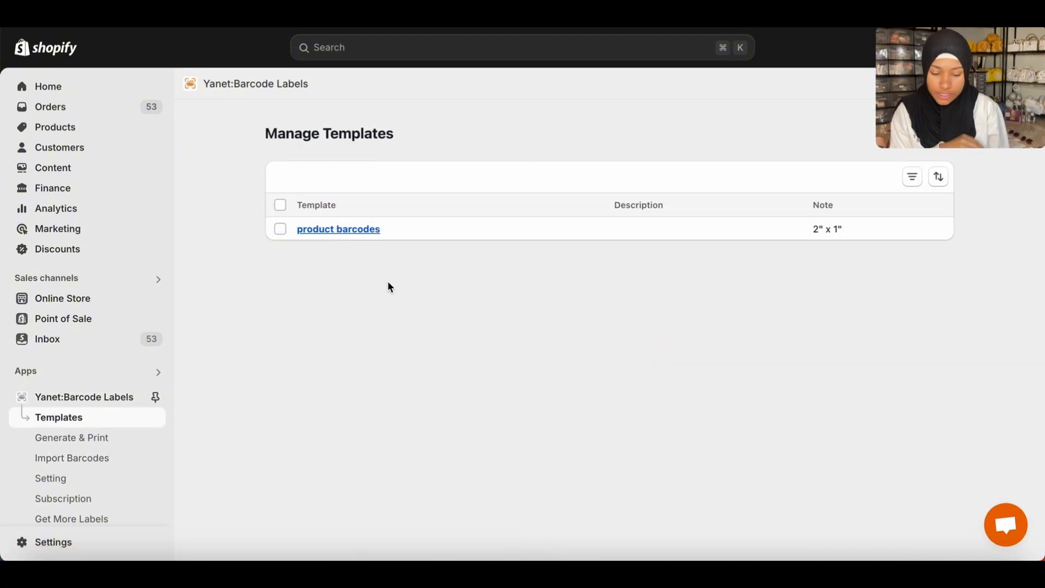
left_click(363, 231)
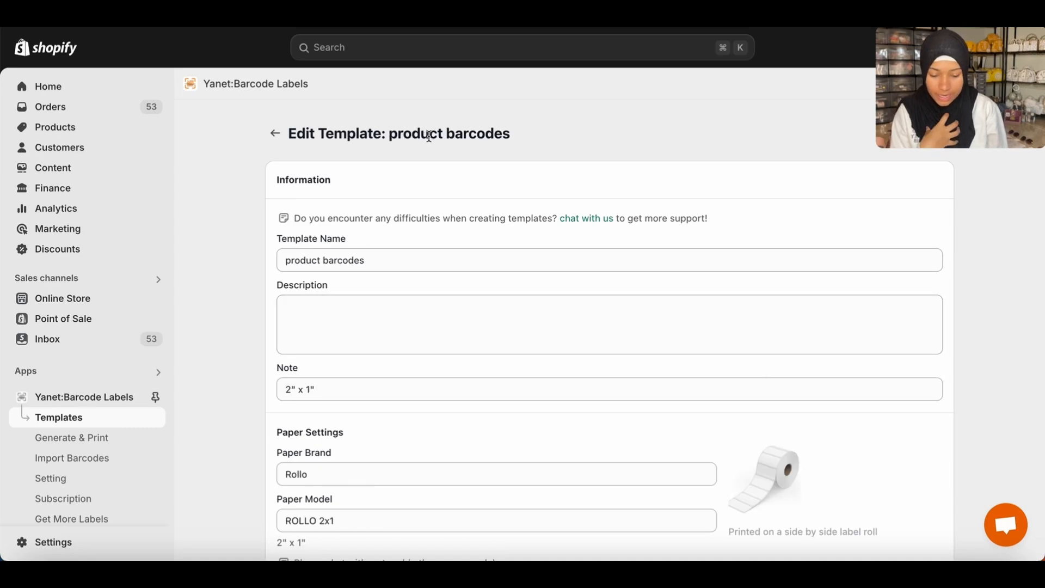
left_click(275, 133)
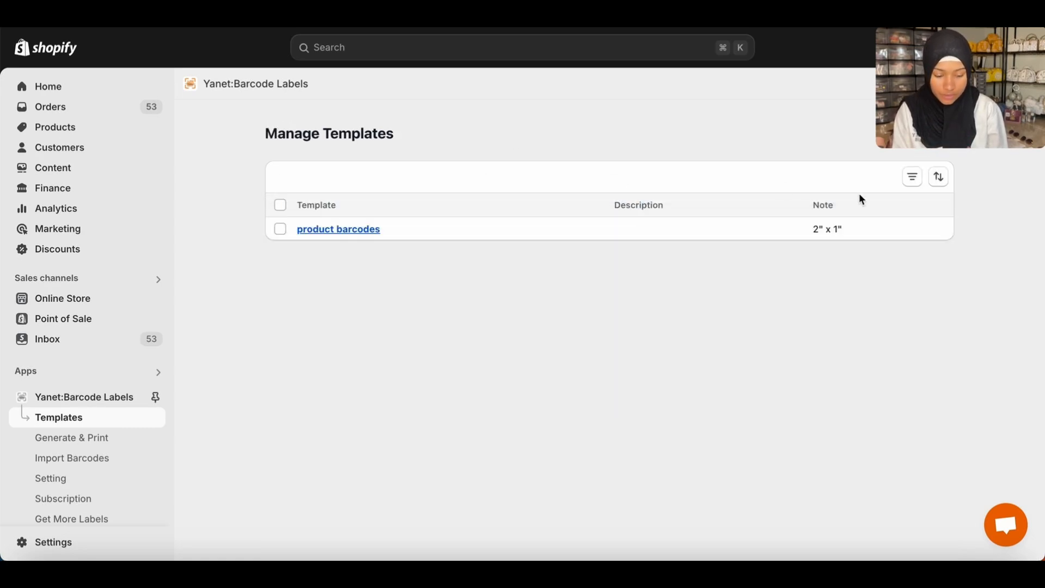
left_click(342, 230)
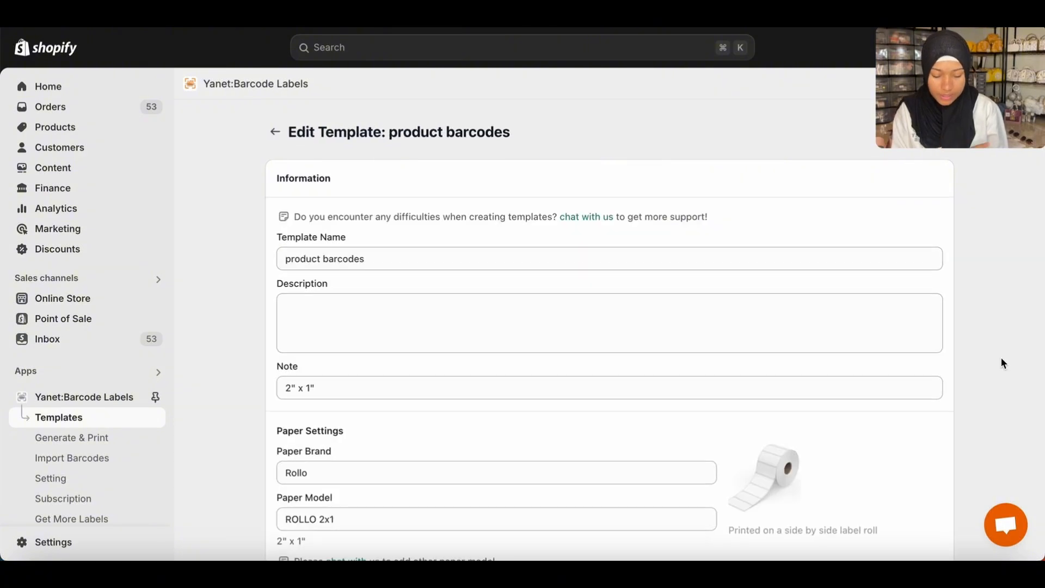
Review the template's name, note, paper brand and model, label margins and label preview.
scroll(1003, 363, "down", 2)
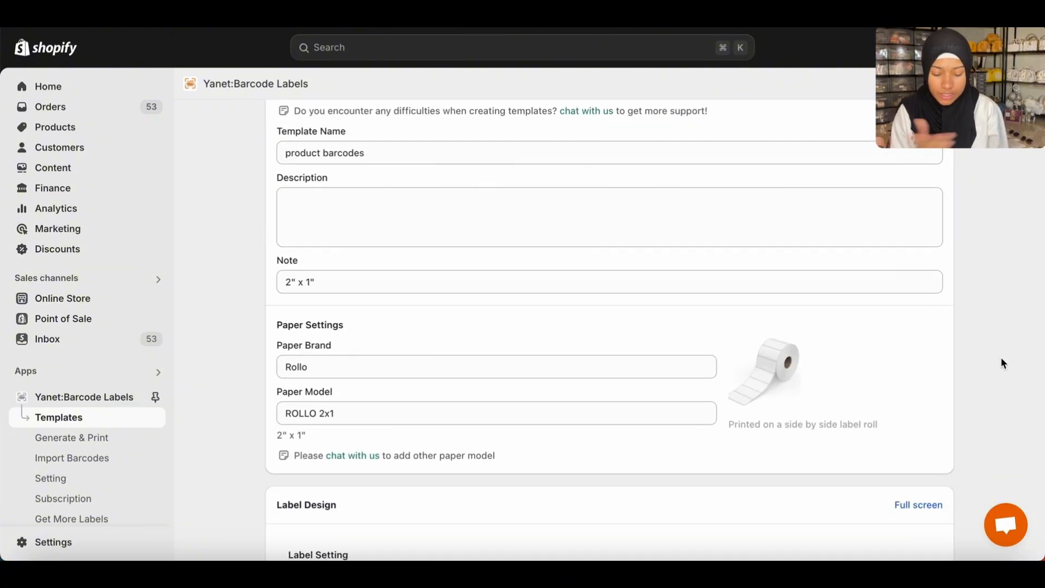
scroll(1001, 363, "down", 2)
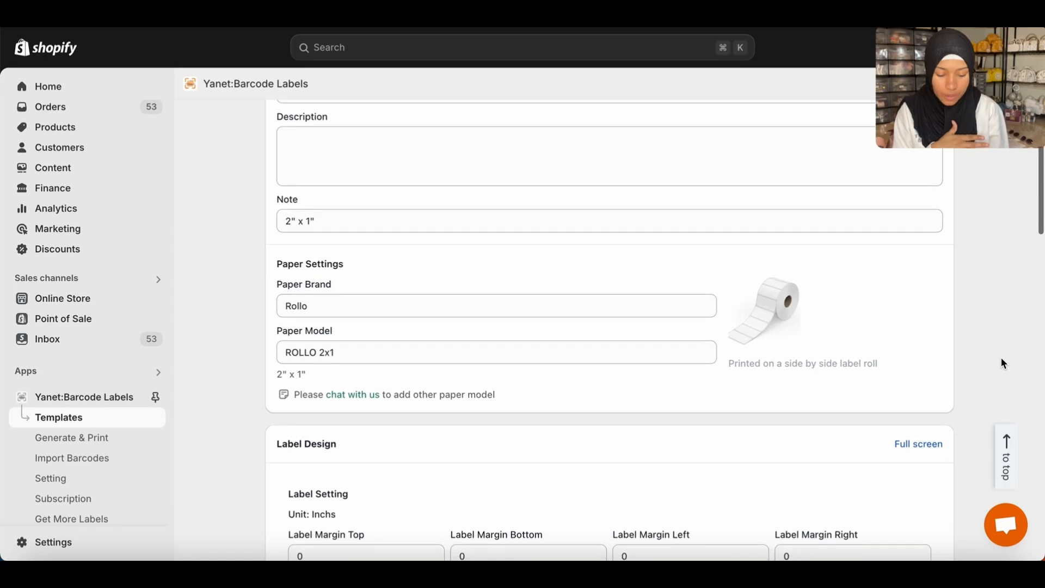
scroll(1001, 363, "up", 3)
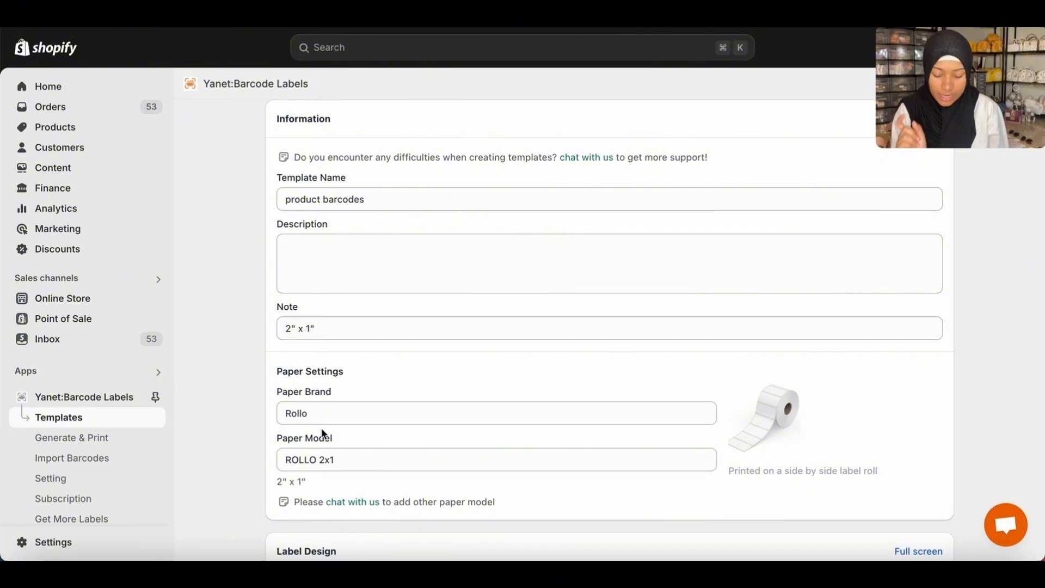
scroll(429, 429, "down", 2)
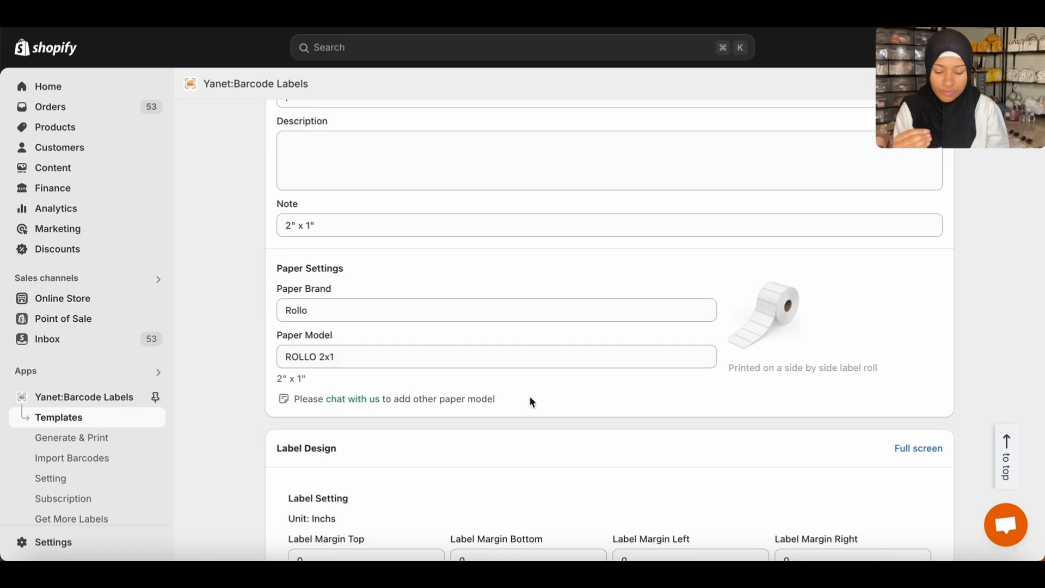
scroll(648, 442, "down", 8)
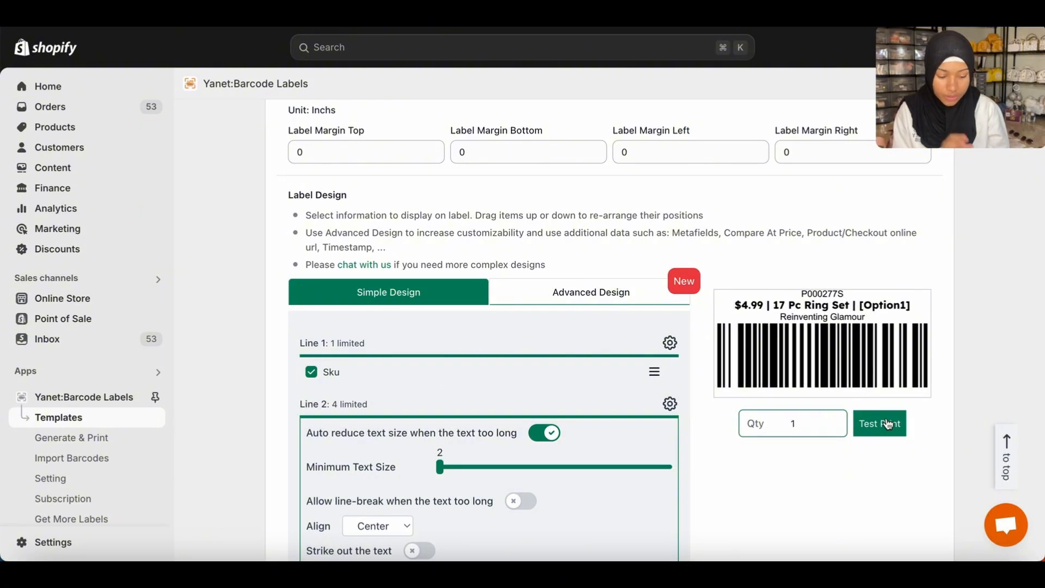
scroll(710, 314, "down", 2)
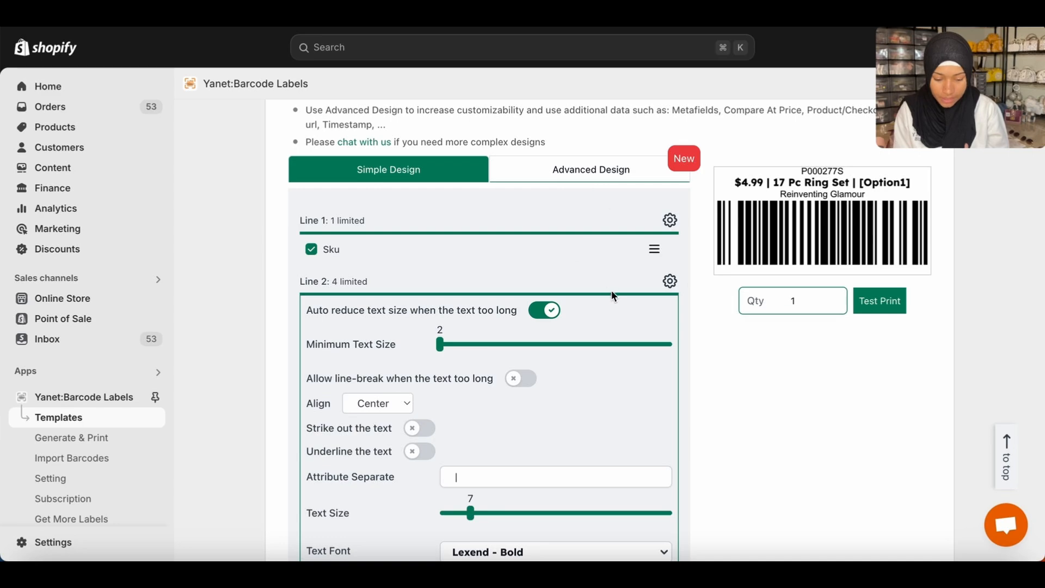
Look through the Advanced Design layout of the label, and return to Simple Design.
left_click(596, 170)
scroll(689, 366, "down", 1)
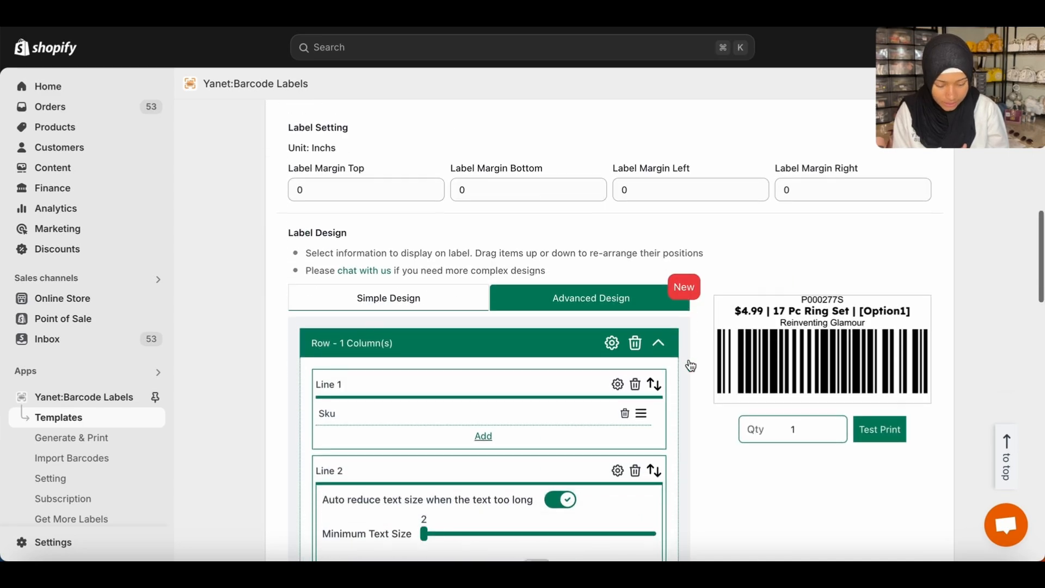
scroll(690, 365, "down", 7)
scroll(690, 366, "up", 10)
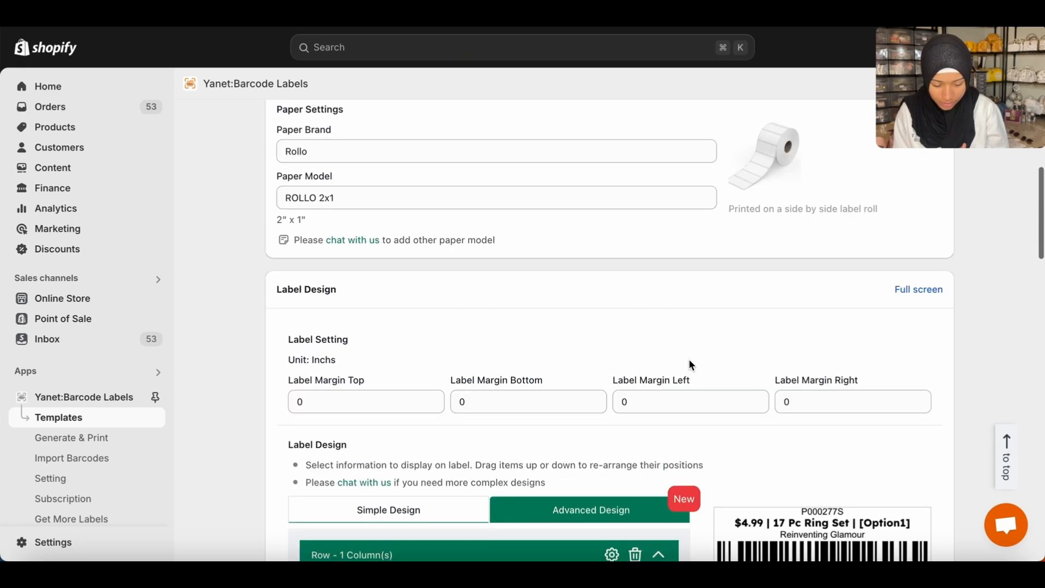
scroll(669, 362, "up", 3)
scroll(637, 357, "down", 6)
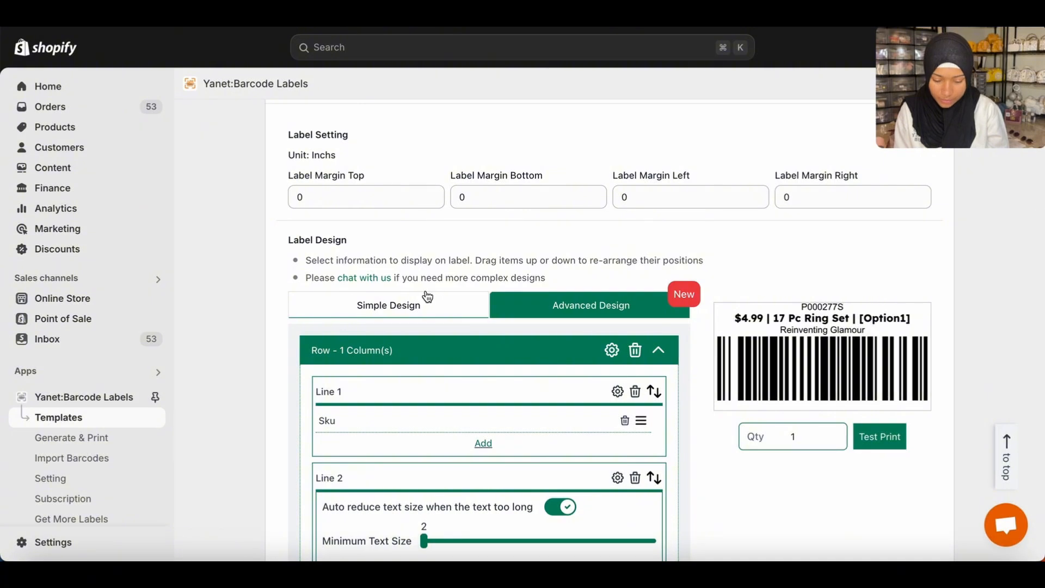
left_click(427, 296)
Examine the Line 1 content and the Line 2 text fitting, alignment and attribute separator settings.
scroll(736, 446, "down", 4)
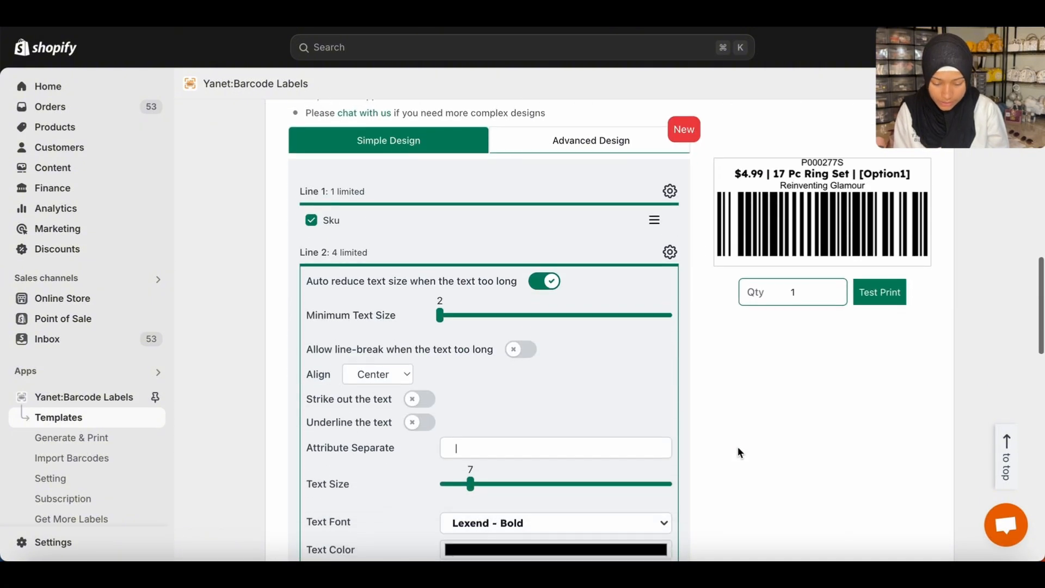
scroll(737, 446, "down", 2)
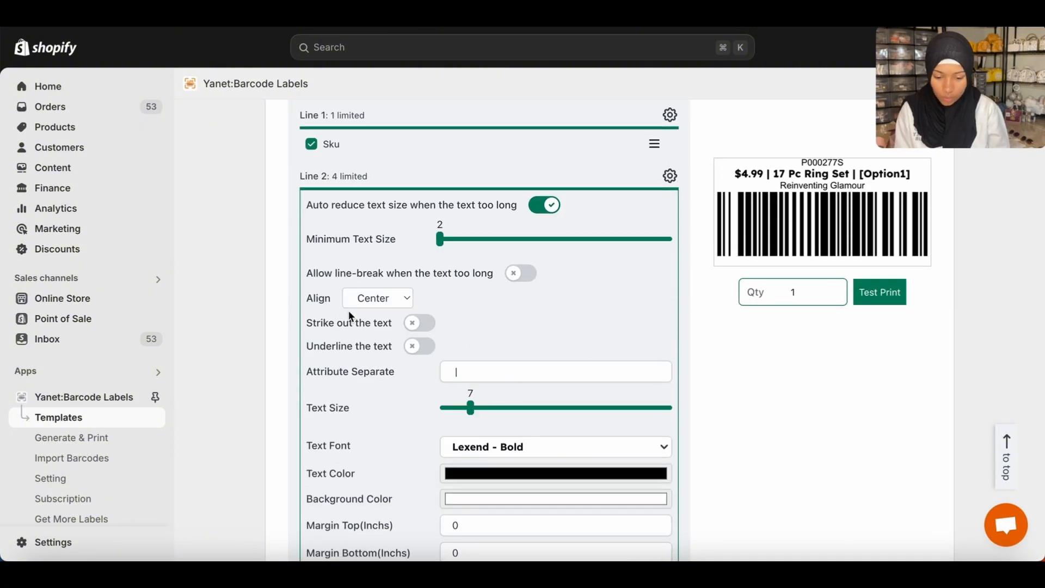
scroll(704, 298, "down", 1)
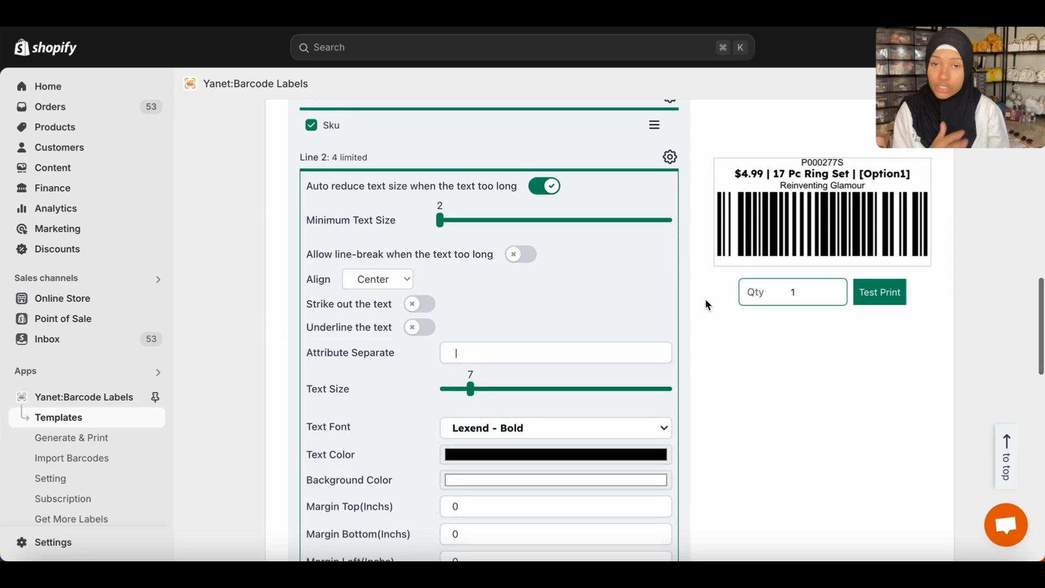
scroll(704, 298, "down", 1)
scroll(704, 298, "up", 1)
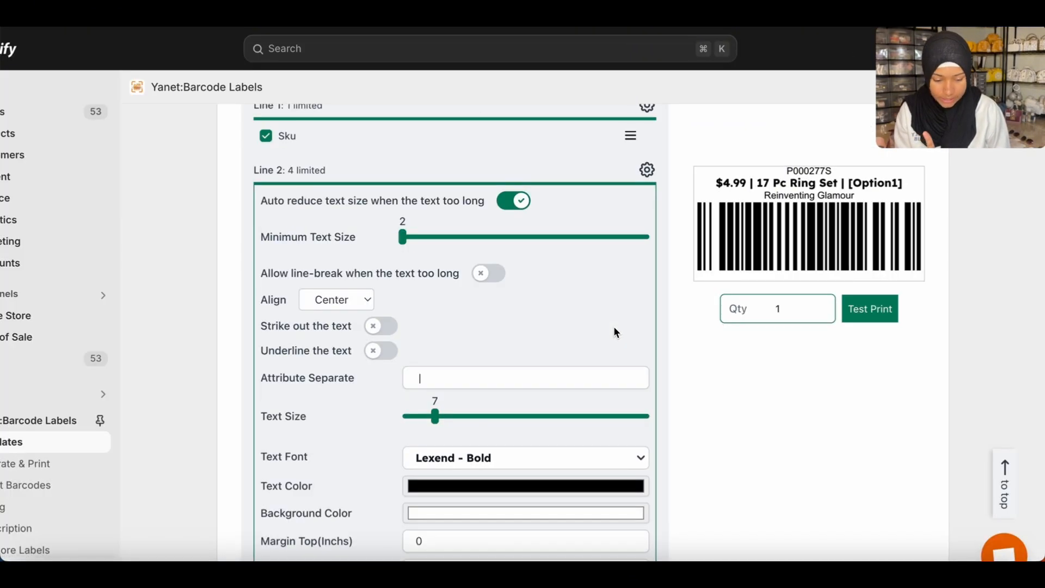
scroll(419, 318, "down", 5)
scroll(419, 319, "up", 2)
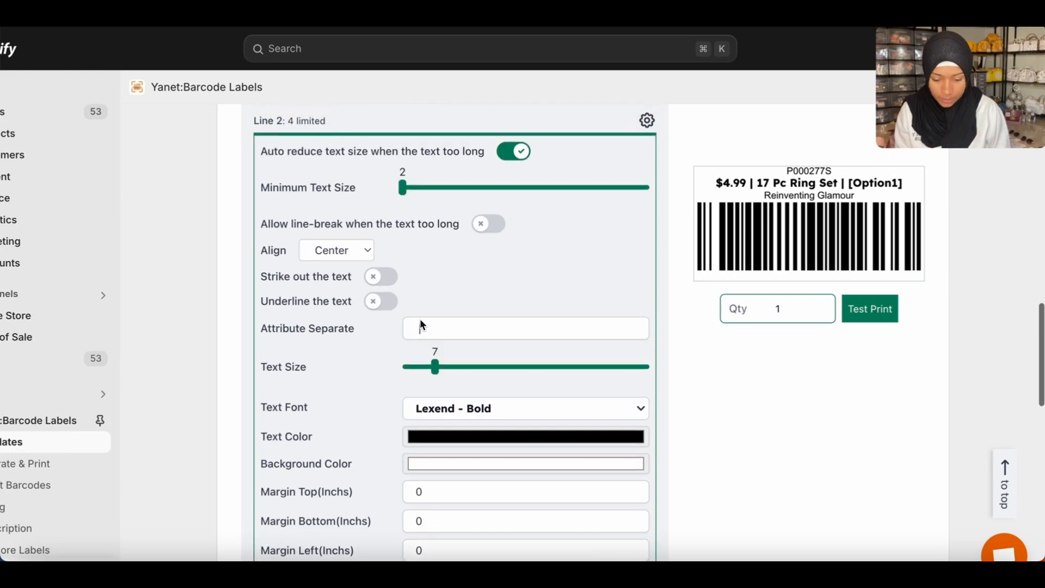
Check Line 2's text size, colour and margin settings, and view the available text fonts without changing the selection.
scroll(420, 319, "down", 3)
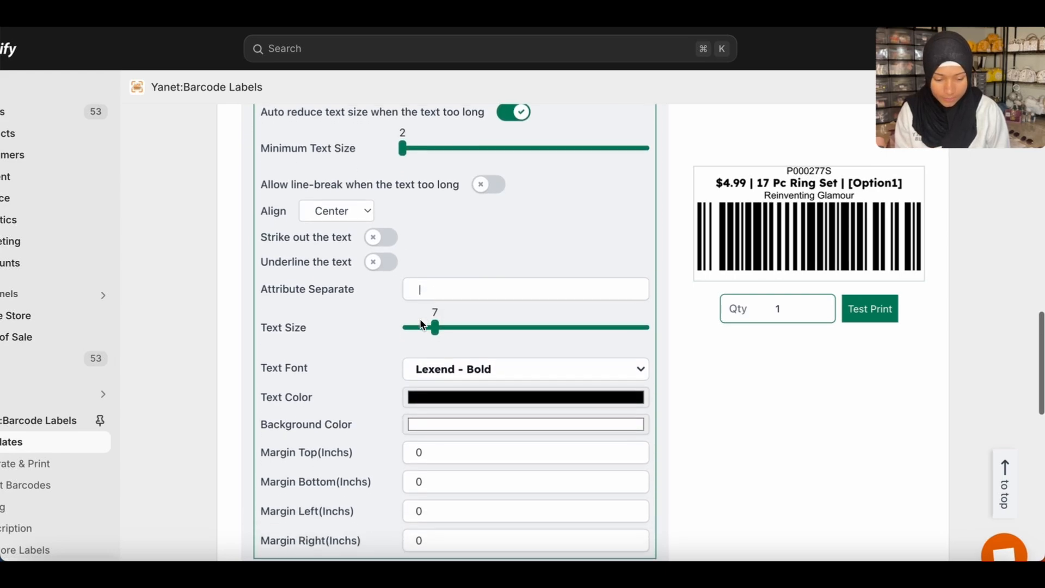
scroll(423, 324, "down", 2)
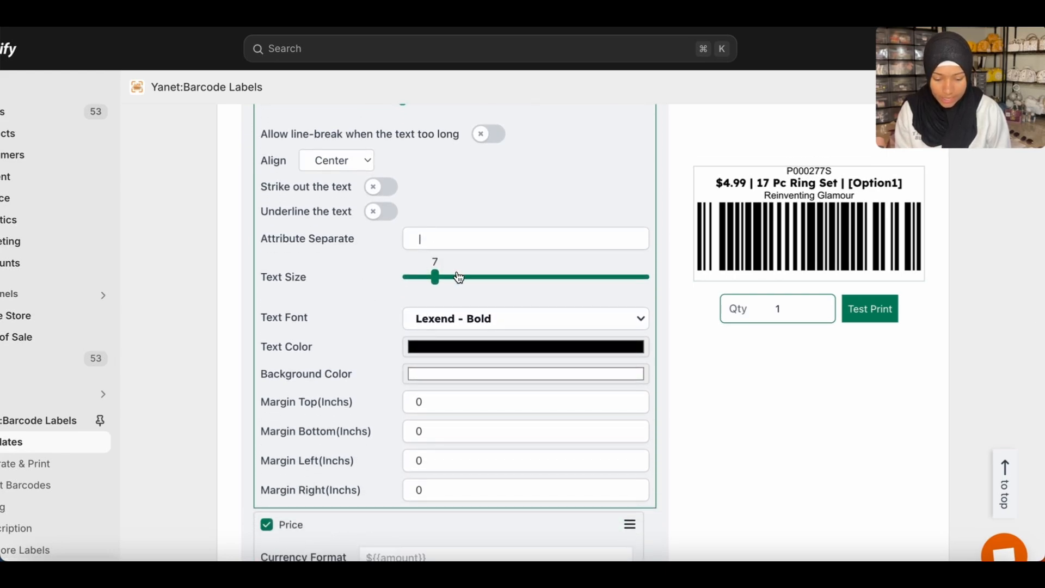
scroll(685, 372, "down", 5)
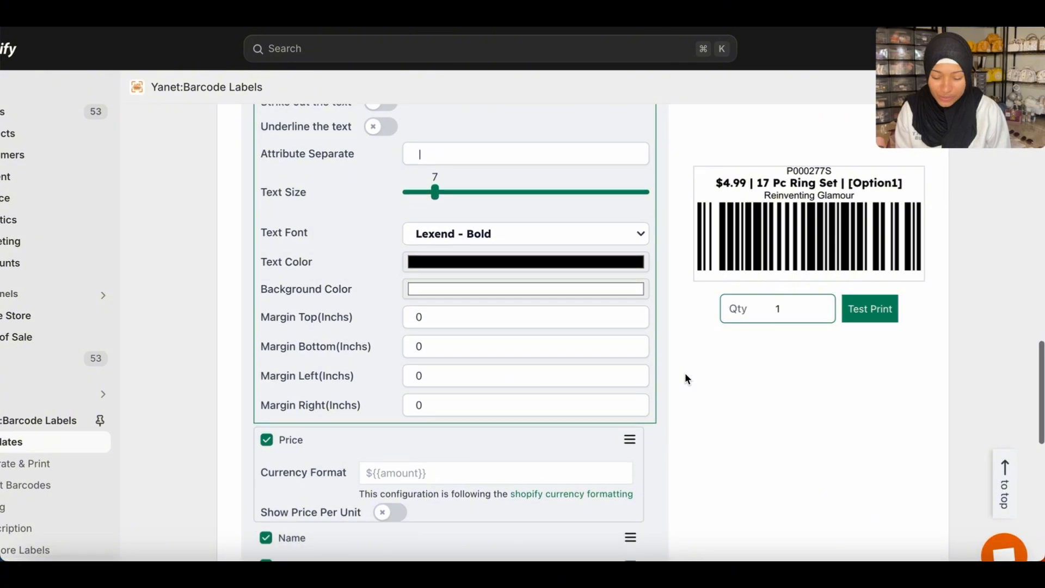
scroll(685, 372, "down", 2)
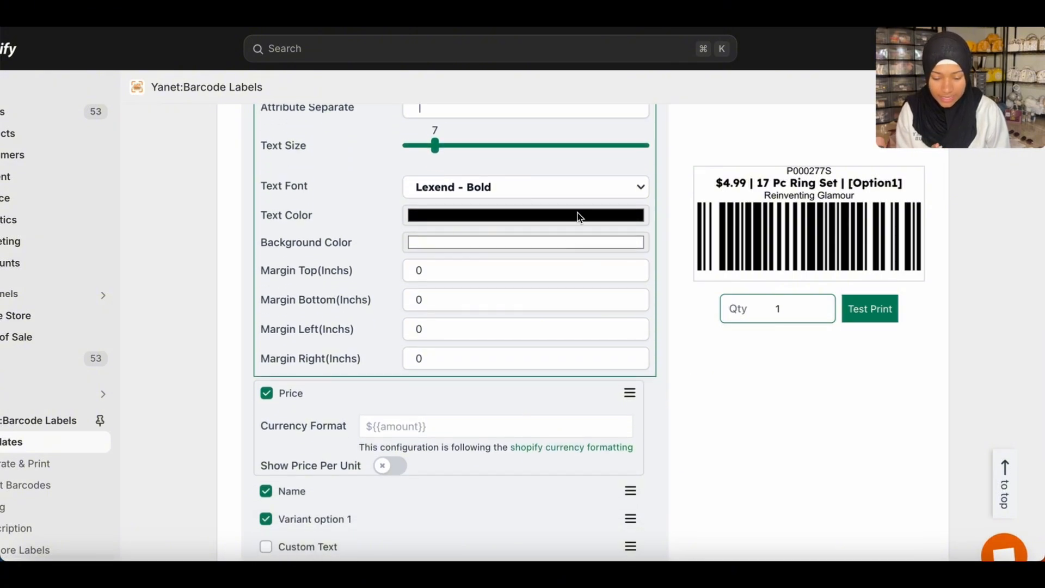
left_click(596, 190)
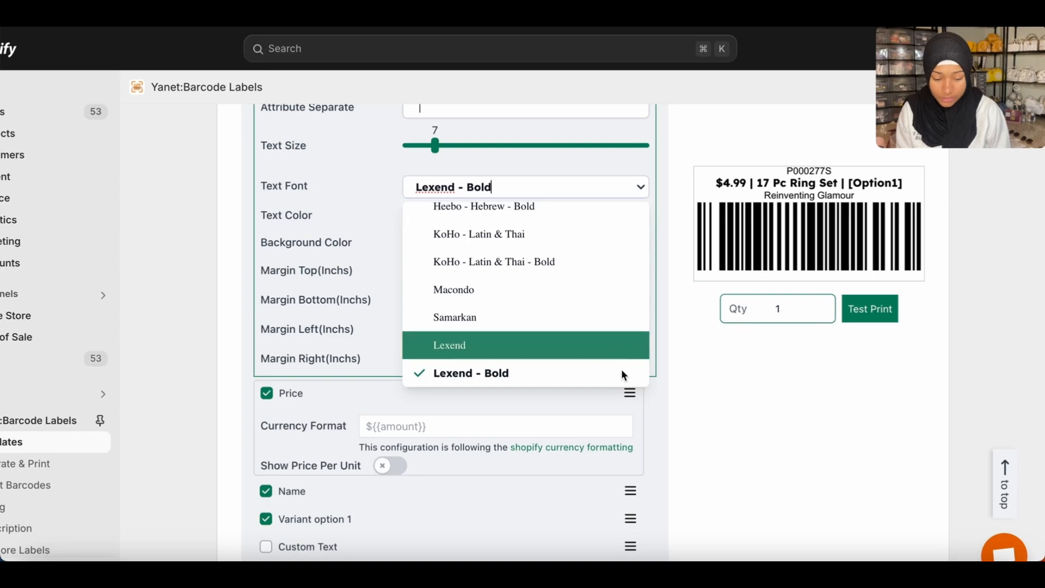
left_click(728, 397)
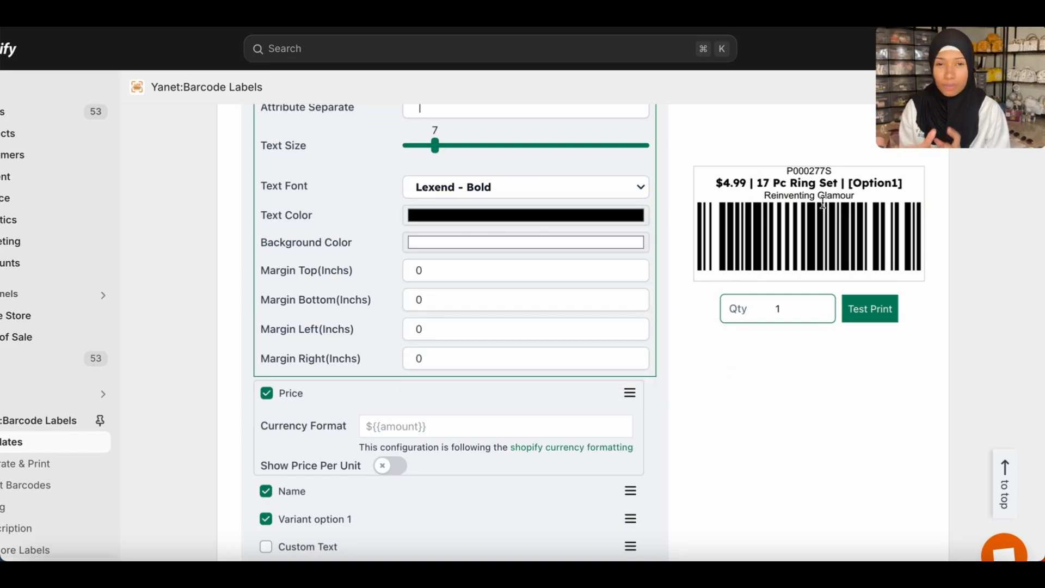
Review which product details are included on Line 2 and Line 3, including price, name, variant options and vendor.
scroll(823, 202, "down", 3)
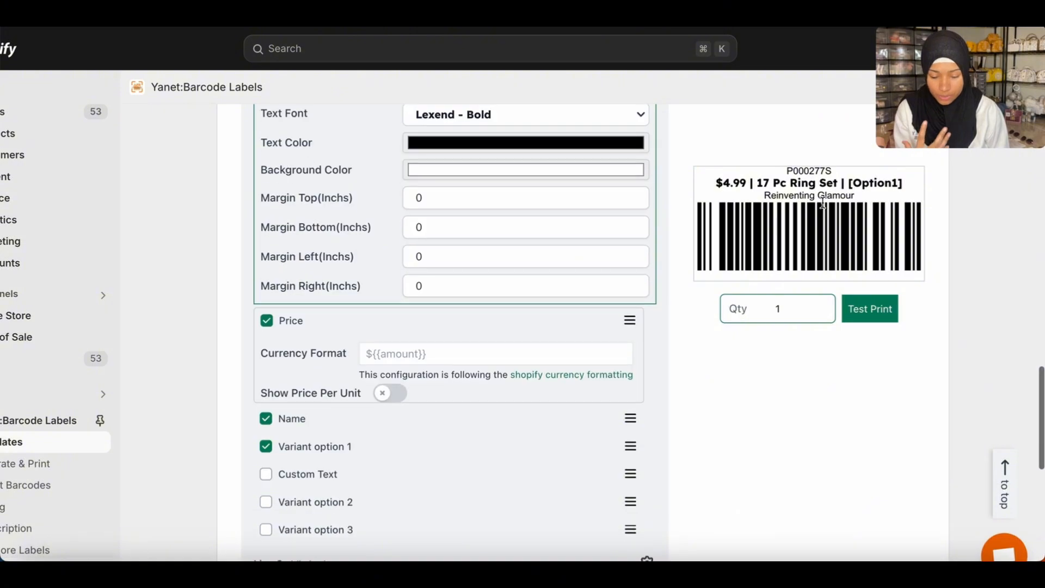
scroll(822, 203, "up", 3)
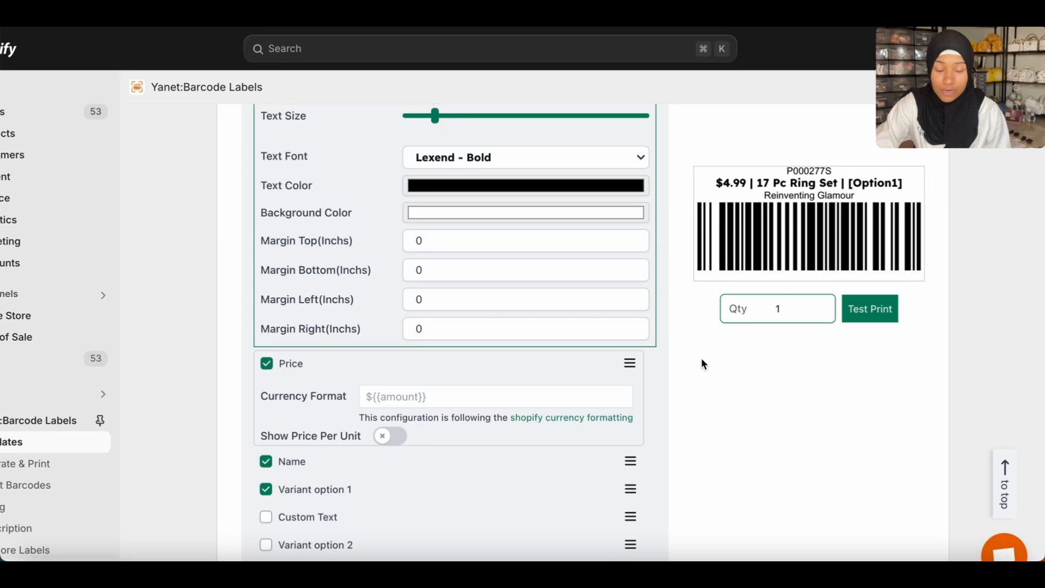
scroll(702, 361, "down", 5)
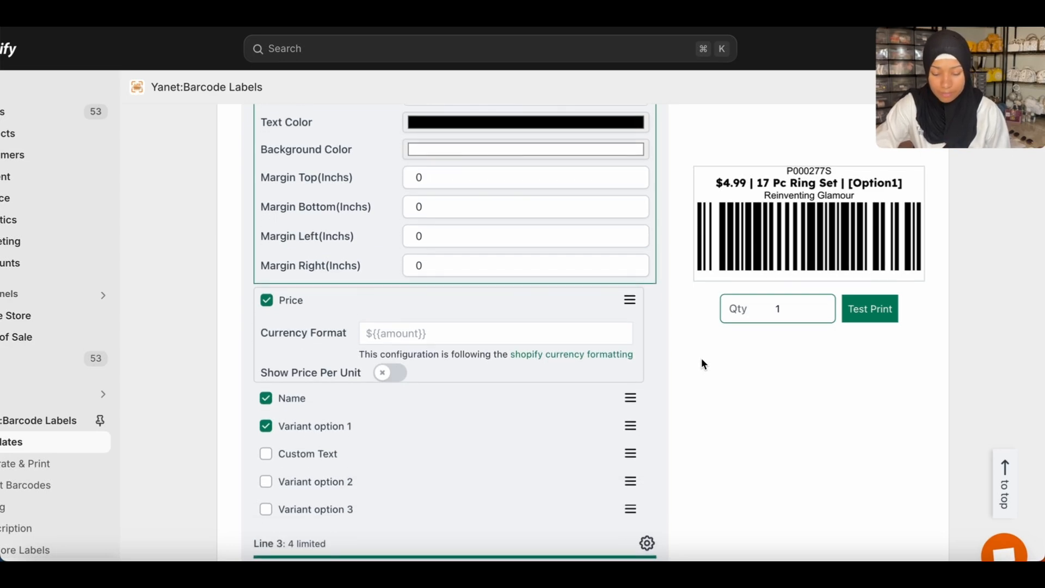
scroll(700, 357, "down", 4)
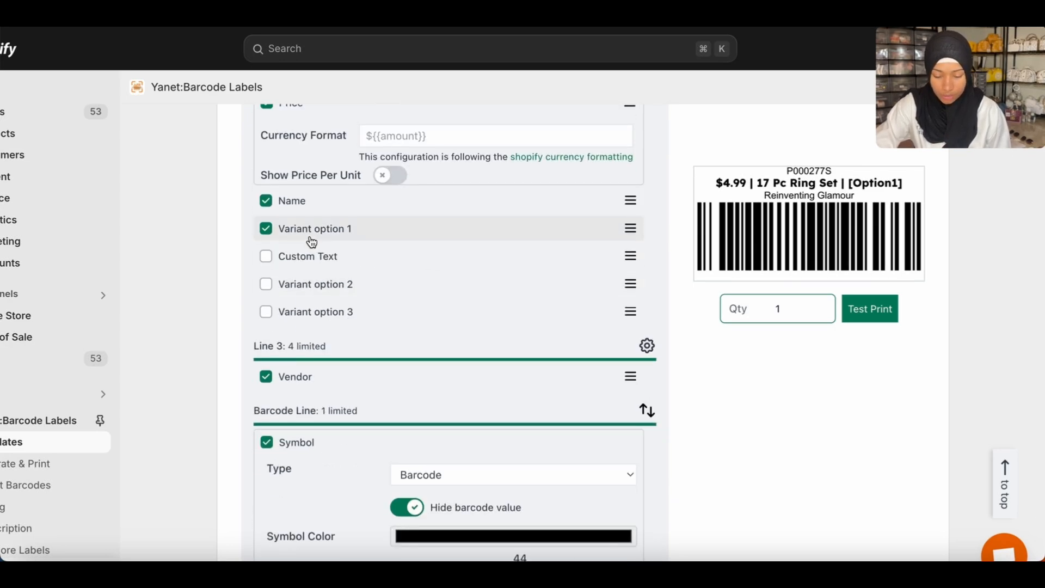
scroll(311, 240, "up", 4)
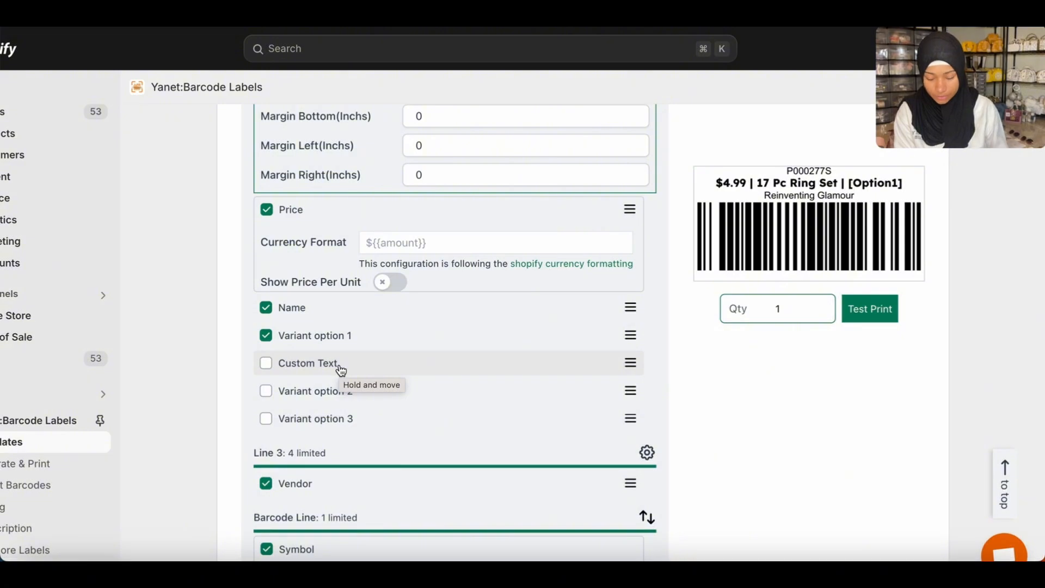
scroll(512, 403, "down", 1)
scroll(524, 407, "down", 2)
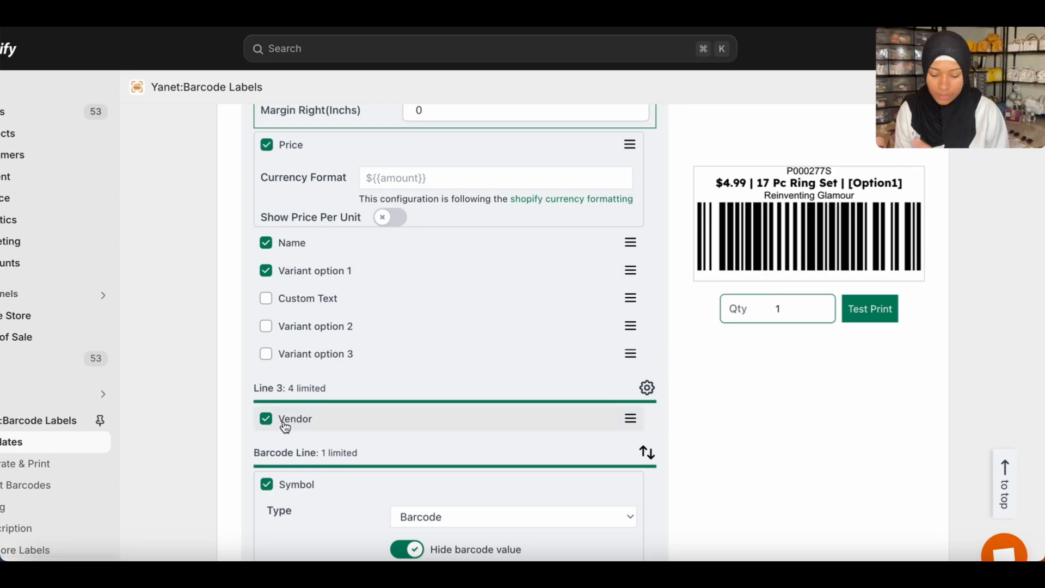
Examine the Barcode Line's symbol settings and its available symbol types, keeping Barcode as the type.
scroll(653, 408, "down", 5)
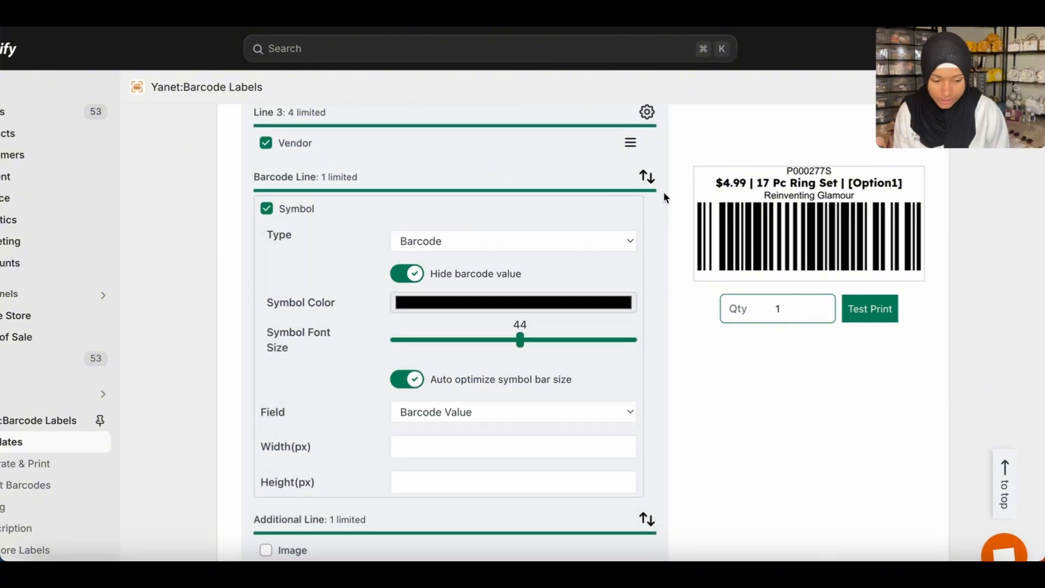
left_click(494, 245)
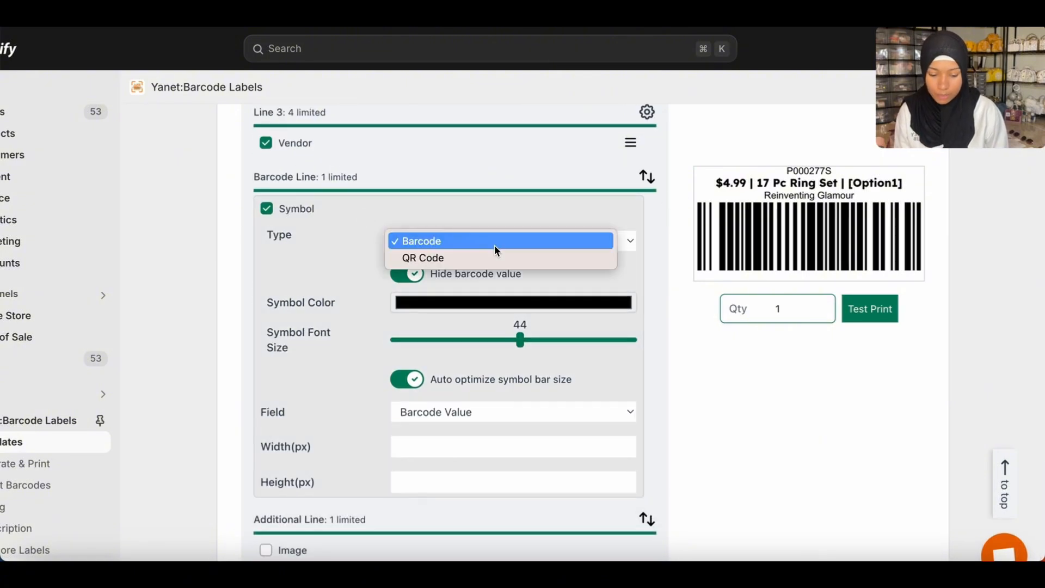
left_click(630, 215)
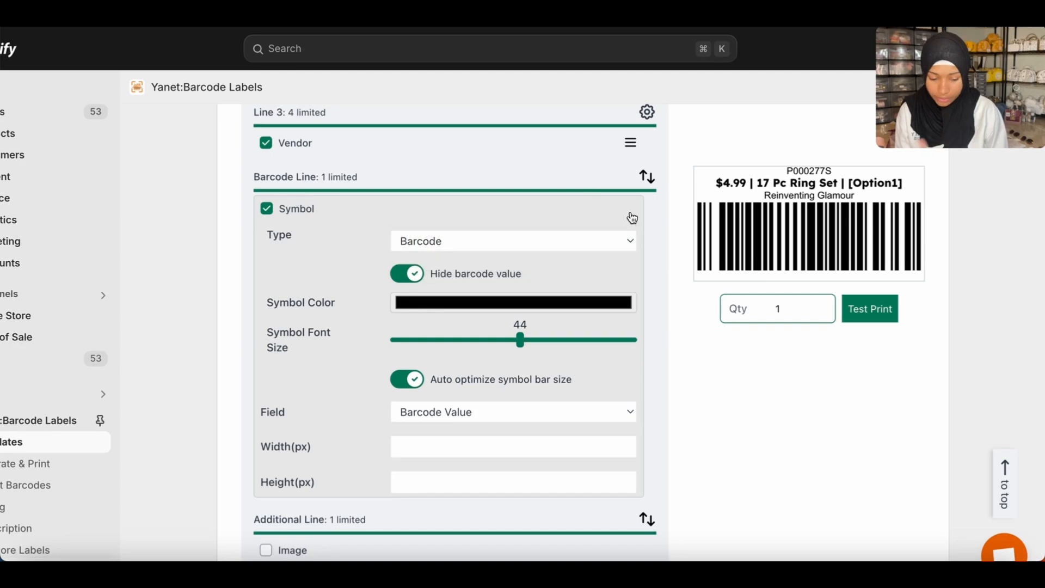
scroll(664, 289, "down", 2)
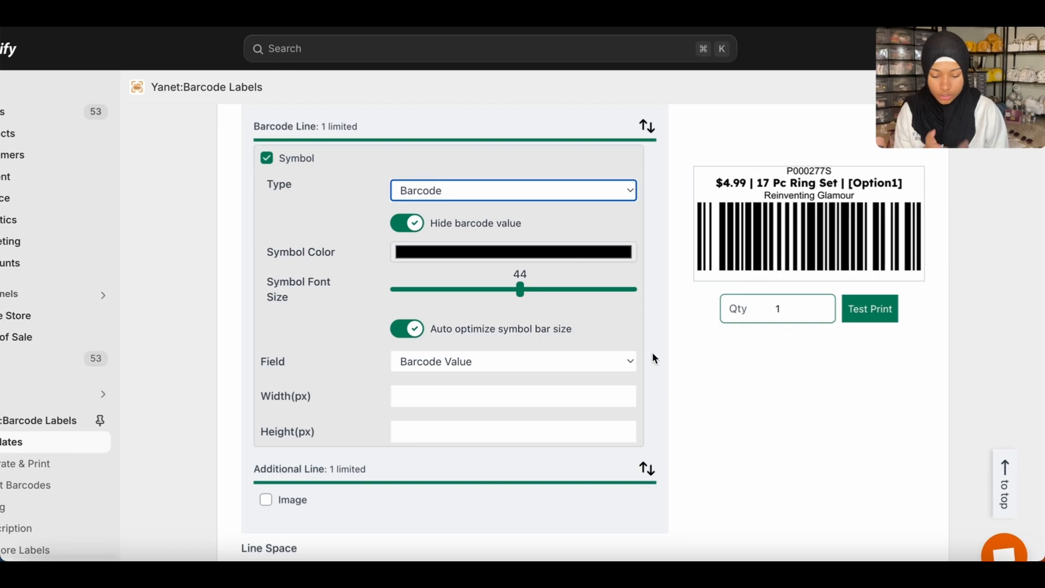
Review the template's Additional Line and Line Space settings and the label preview, and return to the template list.
scroll(677, 405, "down", 4)
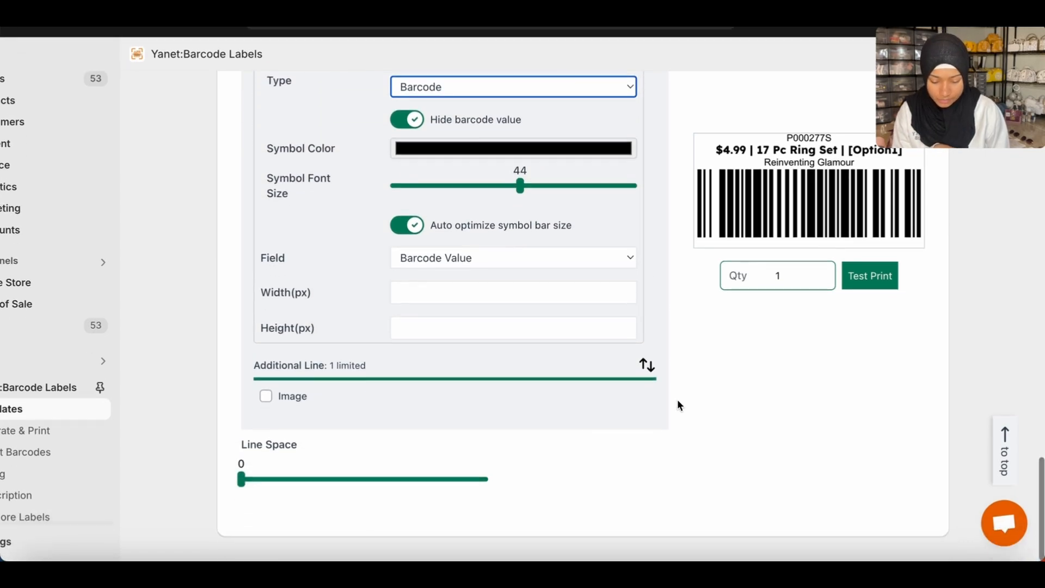
scroll(678, 403, "up", 15)
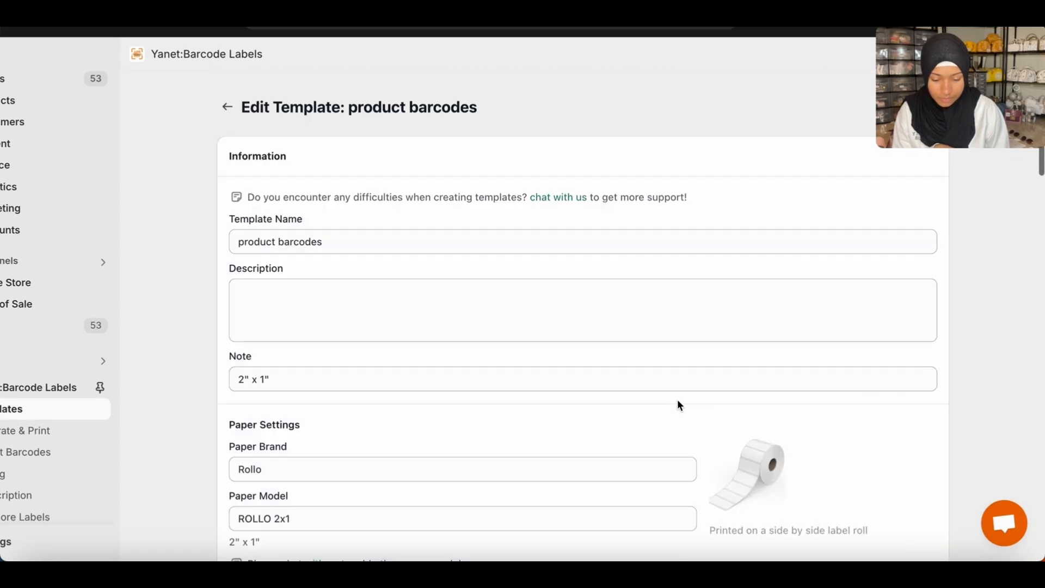
scroll(677, 404, "down", 12)
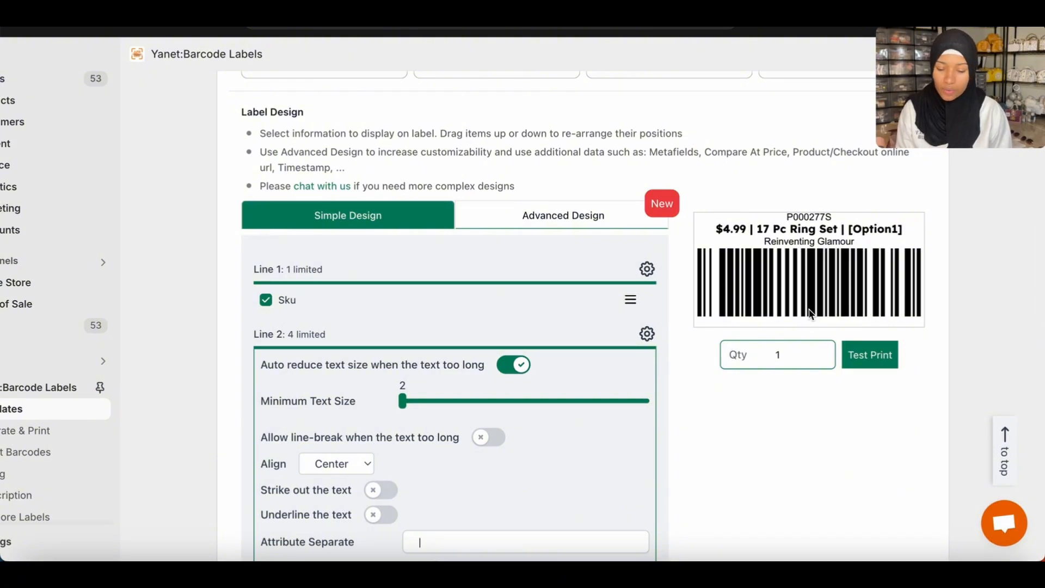
scroll(782, 287, "up", 1)
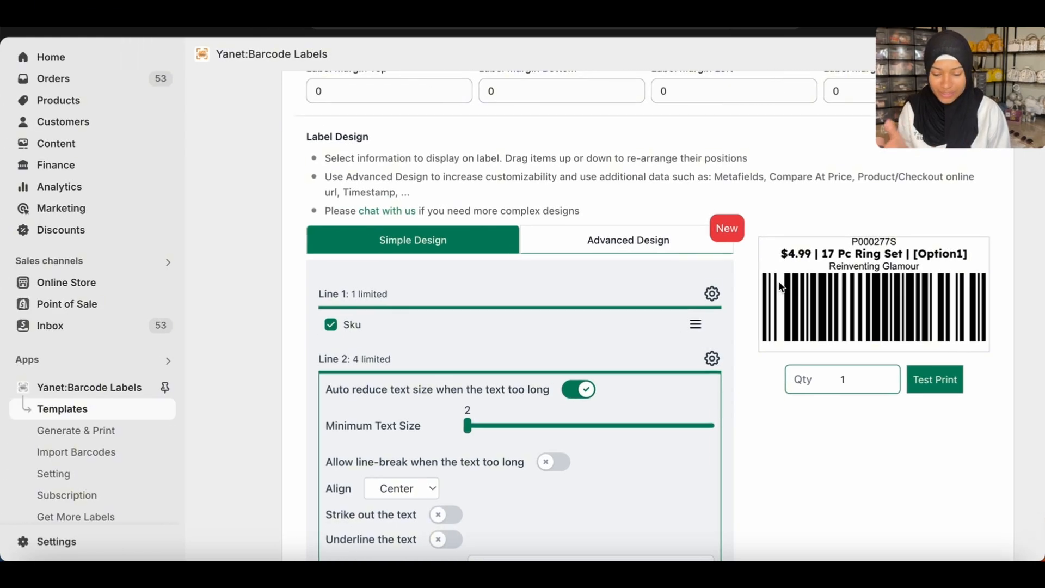
scroll(467, 233, "up", 10)
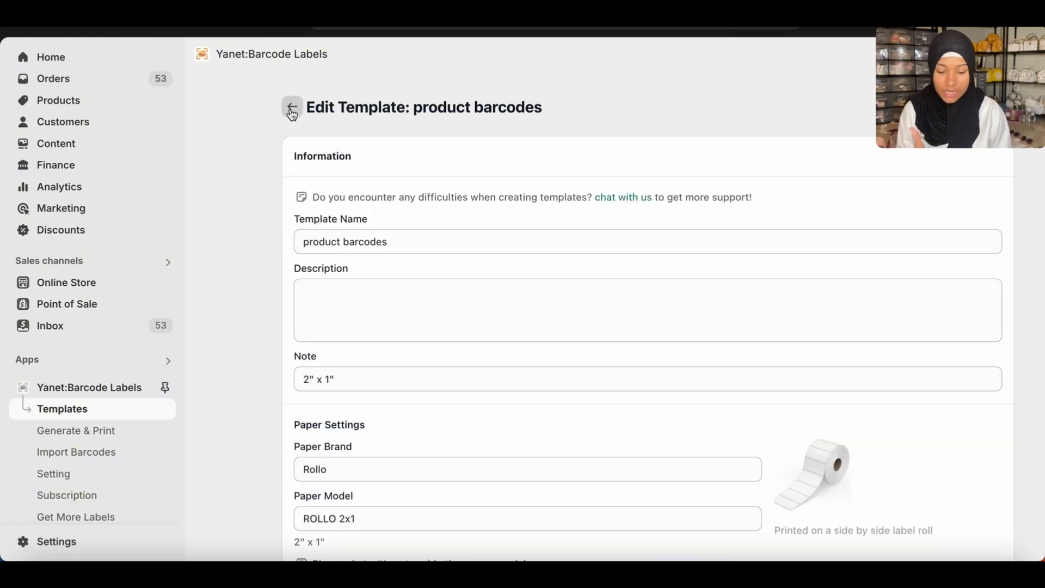
left_click(292, 112)
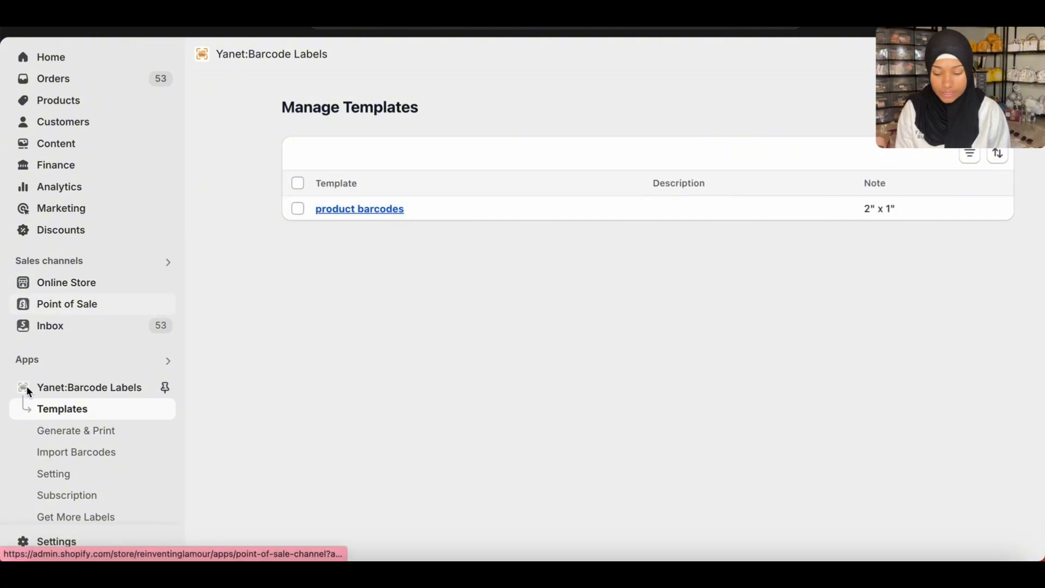
Open barcode generation and printing, and review the options for generating only barcodes and only SKUs.
left_click(97, 435)
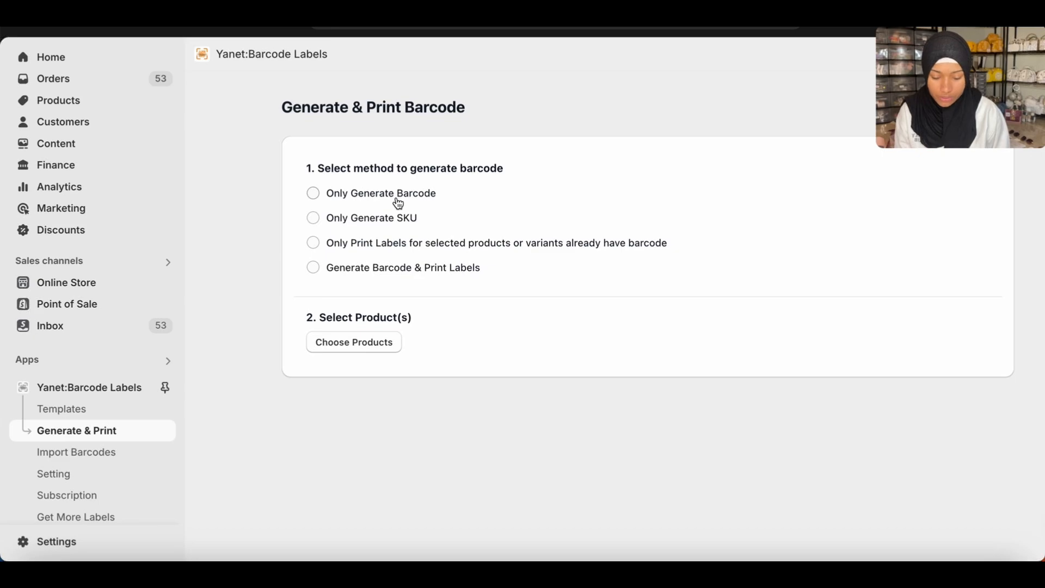
left_click(379, 201)
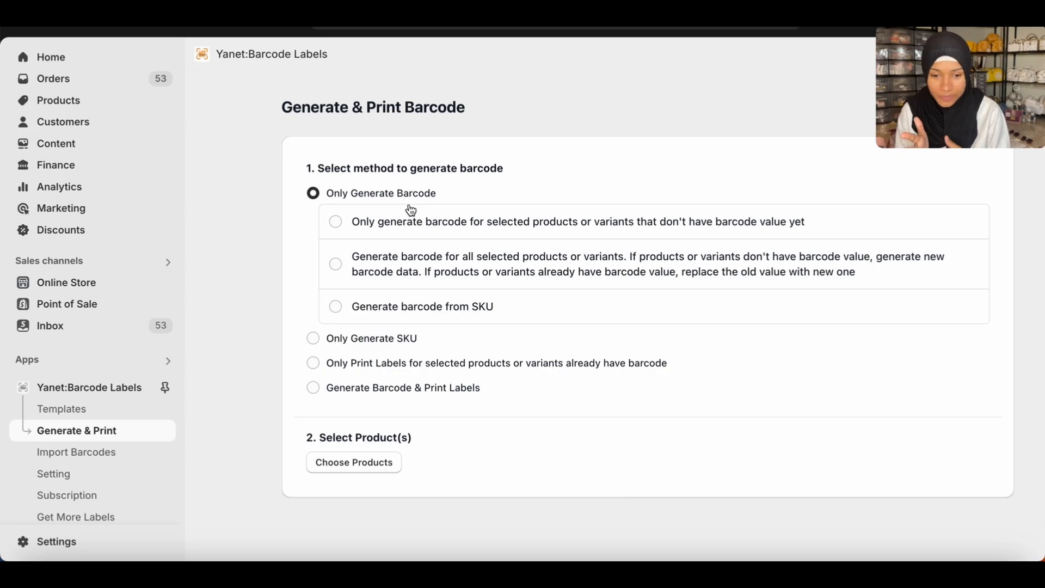
left_click(379, 341)
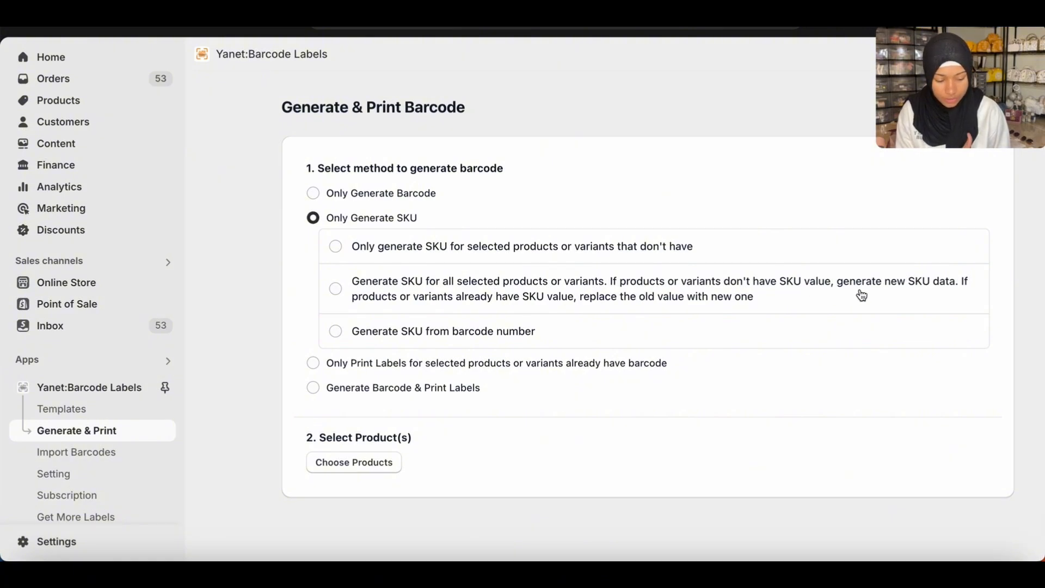
Choose SKU generation for all selected products, replacing existing values, and select the *PROFESSIONAL* START BUSINESS WEBSITE BUILD/HELP product from the product list.
left_click(510, 288)
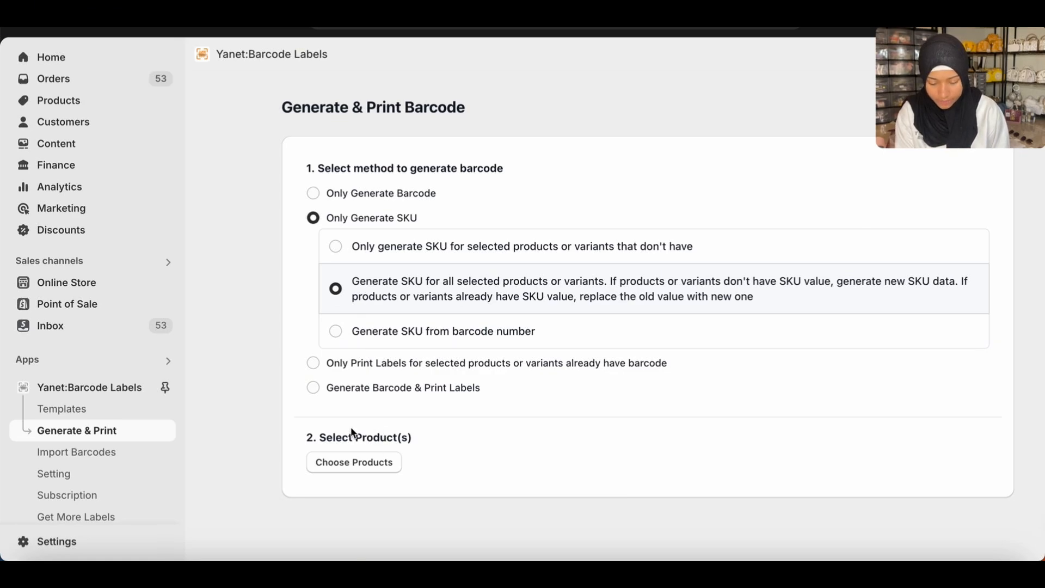
left_click(355, 469)
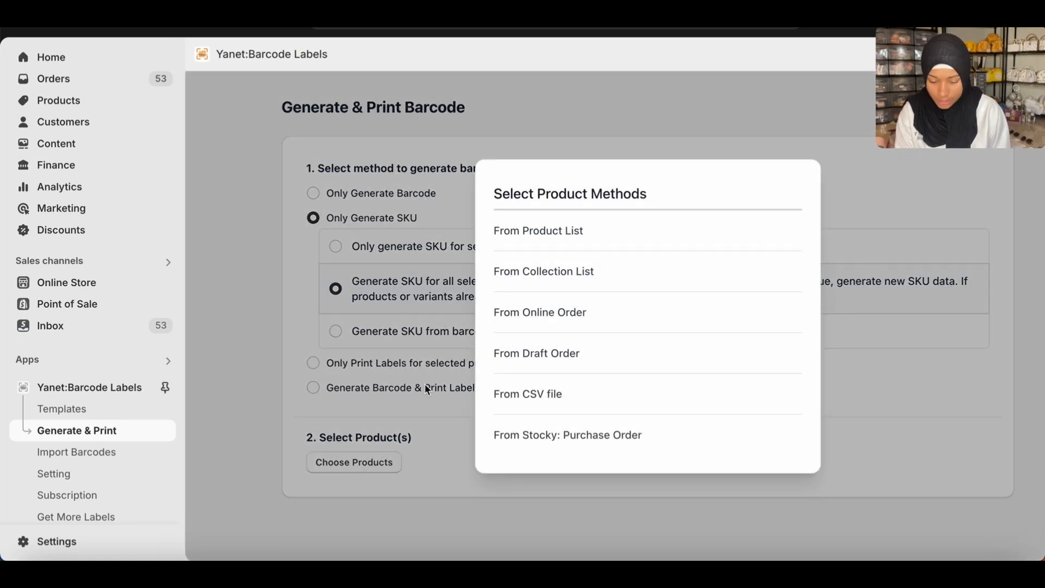
left_click(583, 237)
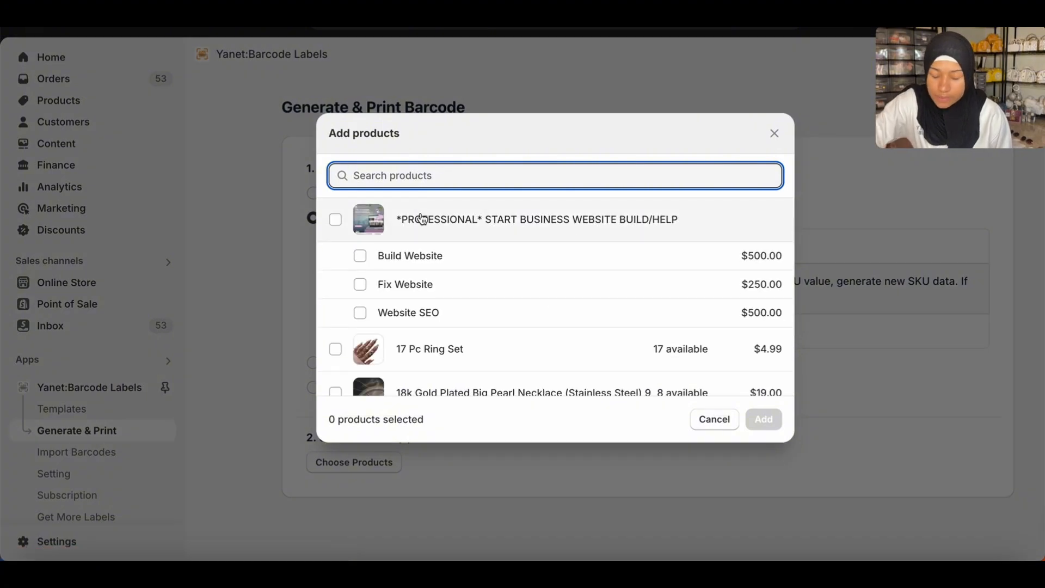
left_click(335, 219)
scroll(380, 272, "down", 3)
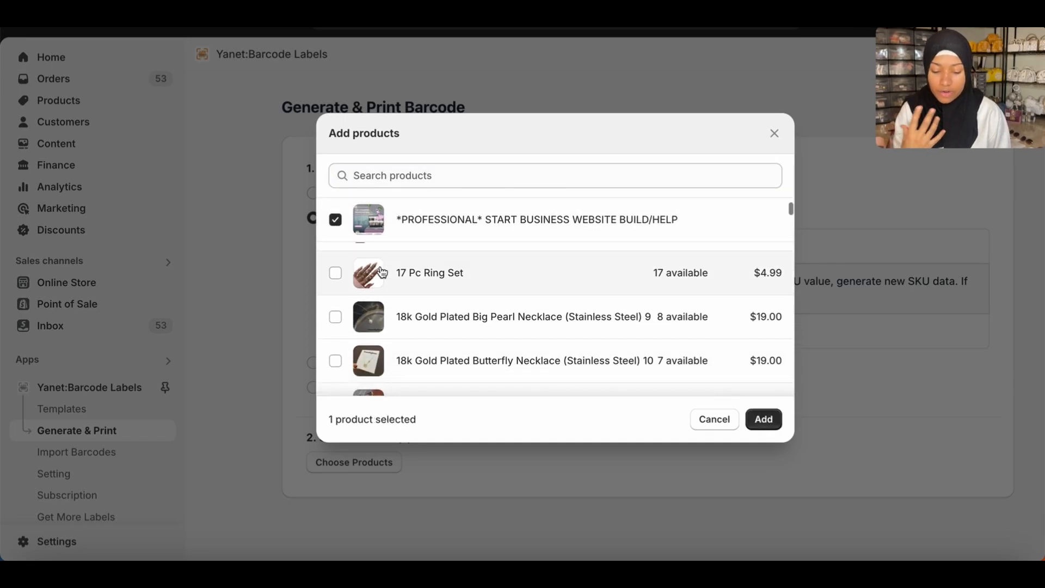
Add the 17 Pc Ring Set and the gold plated Big Pearl, Butterfly and Dolphin Charm necklaces to the product selection.
scroll(380, 273, "up", 2)
left_click(335, 313)
scroll(396, 330, "down", 1)
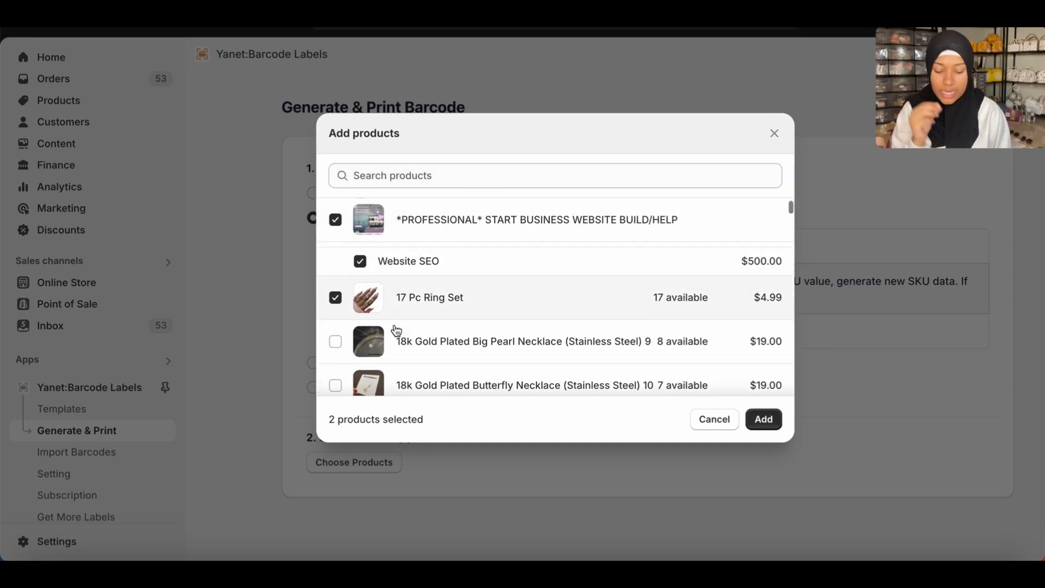
scroll(395, 331, "down", 1)
left_click(335, 316)
left_click(336, 361)
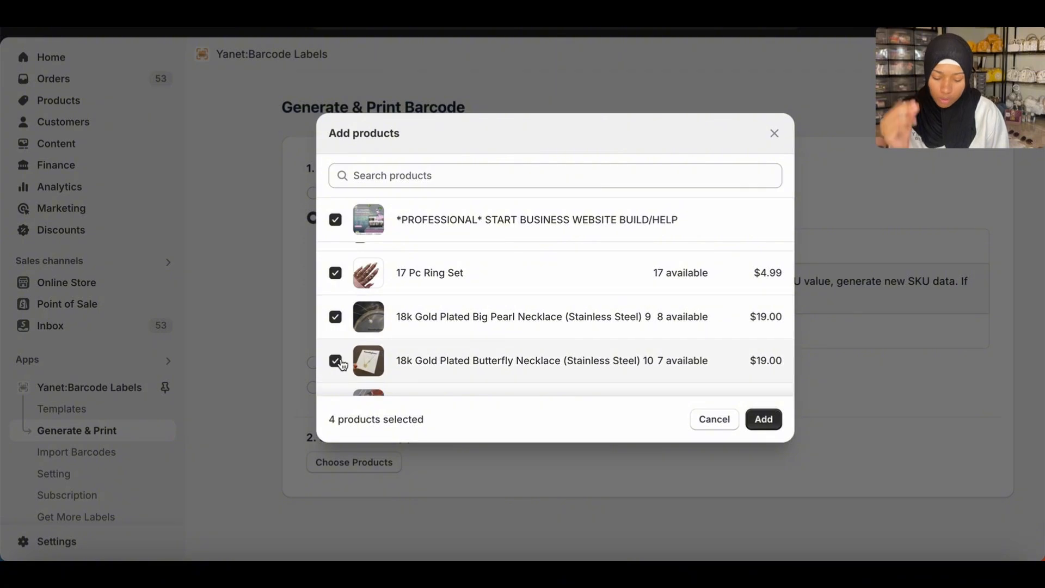
scroll(411, 357, "down", 2)
left_click(335, 318)
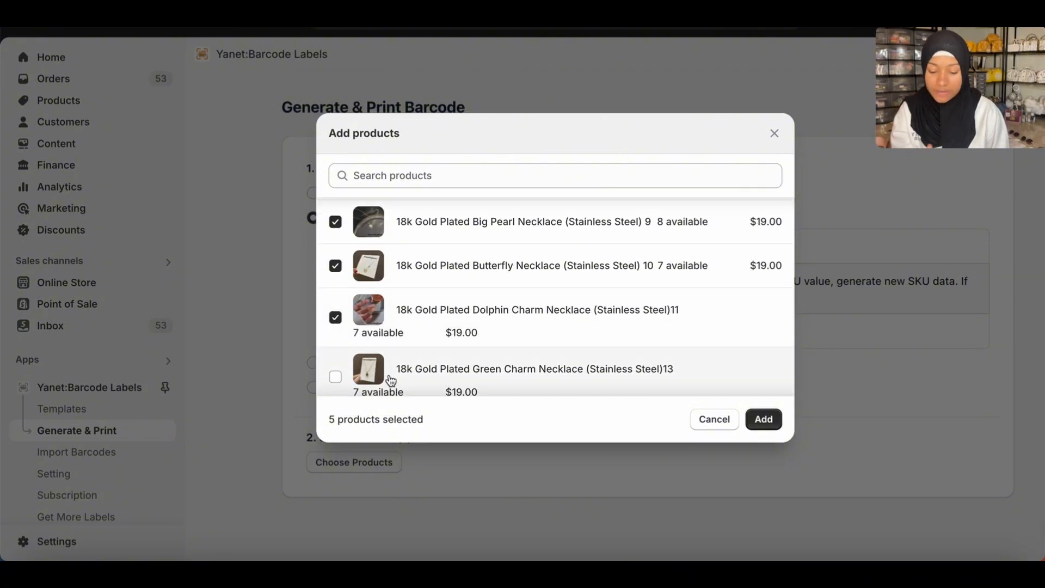
Add the Green Charm Necklace, Heart Bracelet, Heart Charm Bracelet, Heart Charm Necklace and Heart Necklace to the product selection.
scroll(391, 380, "down", 2)
left_click(348, 281)
left_click(360, 344)
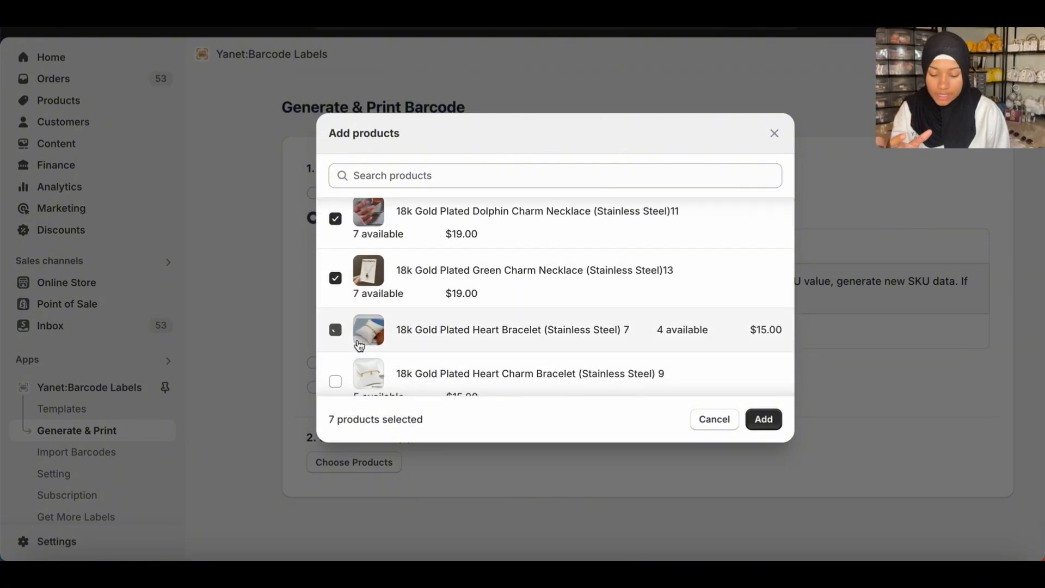
left_click(335, 380)
scroll(339, 353, "down", 2)
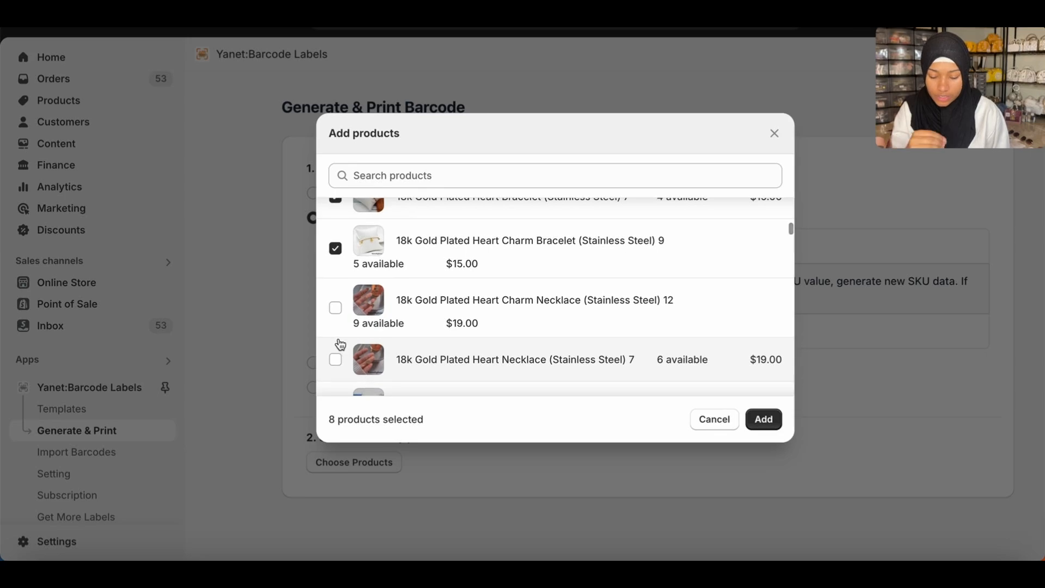
left_click(335, 358)
left_click(336, 306)
Select the Joined Heart Bracelet and both Link Bracelets, and close the product list without adding the selection.
scroll(462, 361, "down", 2)
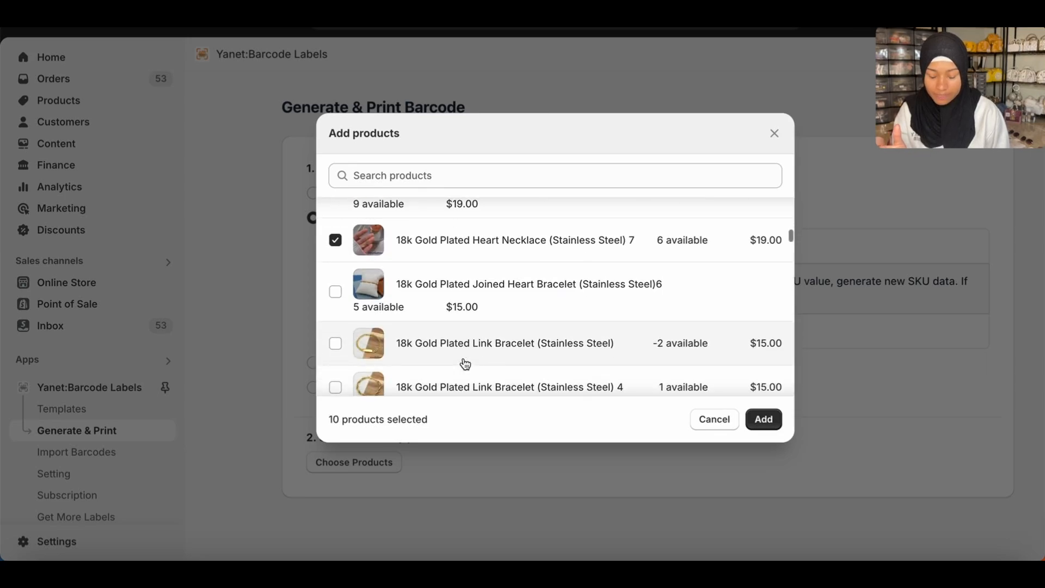
scroll(466, 364, "down", 1)
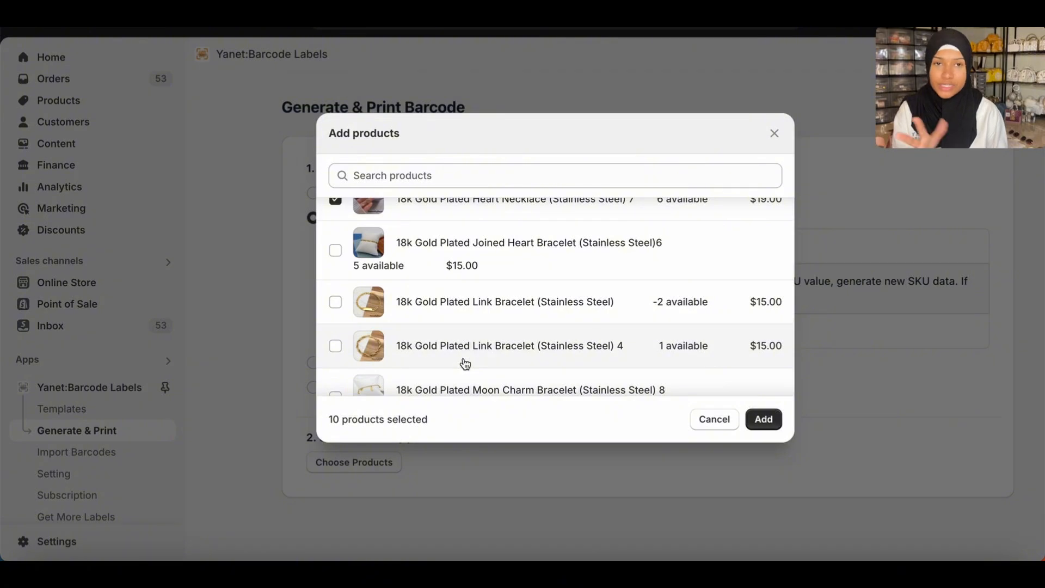
left_click(335, 250)
left_click(335, 301)
left_click(348, 352)
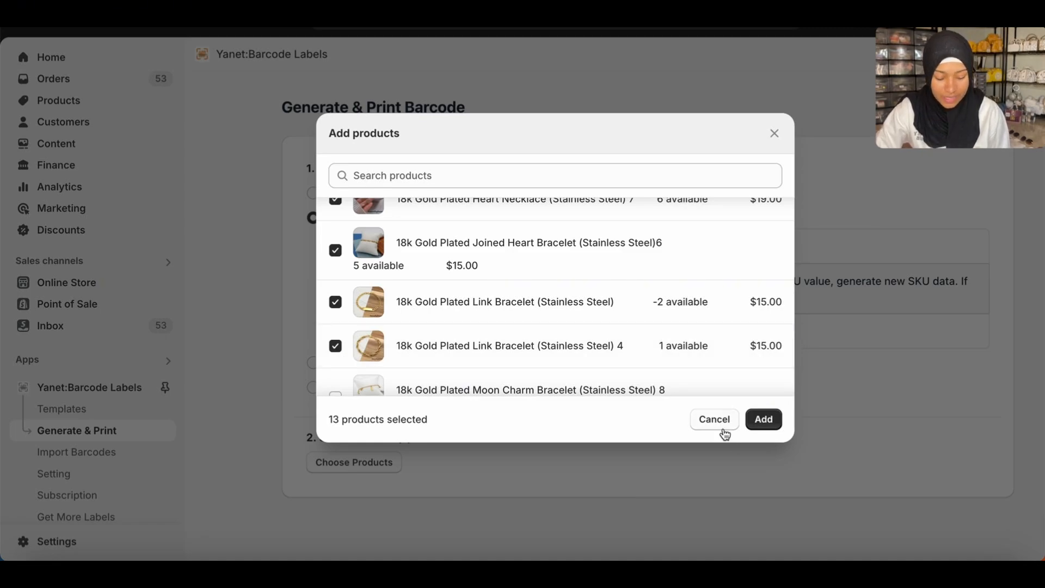
left_click(773, 134)
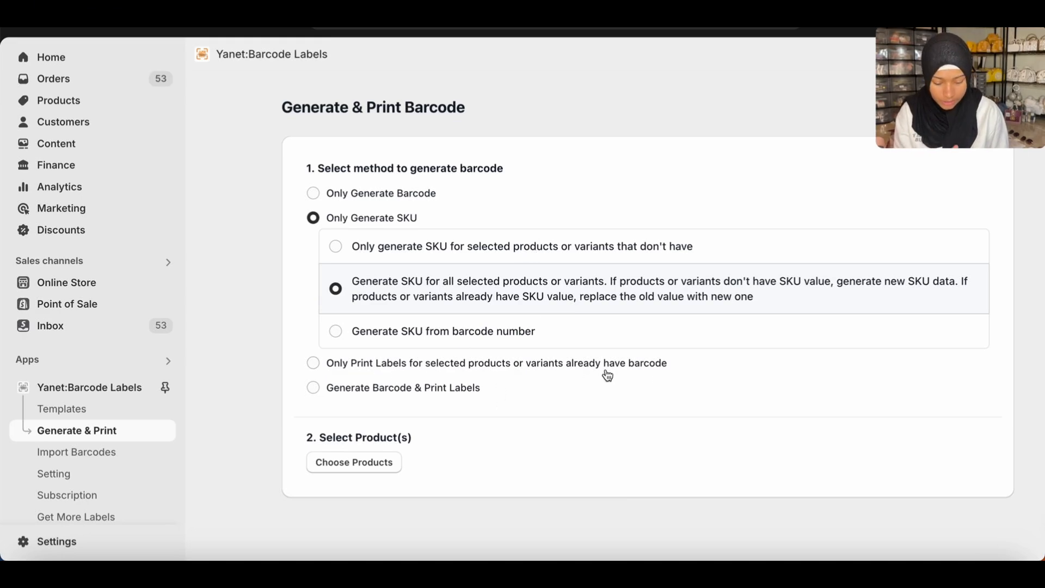
Set the method to generate barcodes from SKU and print labels, using the "product barcodes" template.
left_click(363, 397)
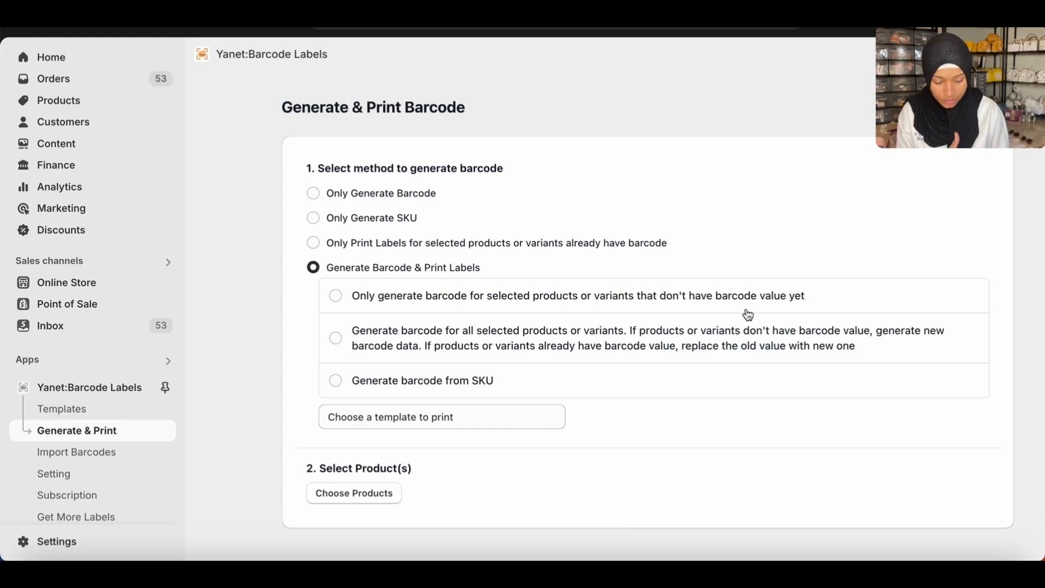
left_click(442, 387)
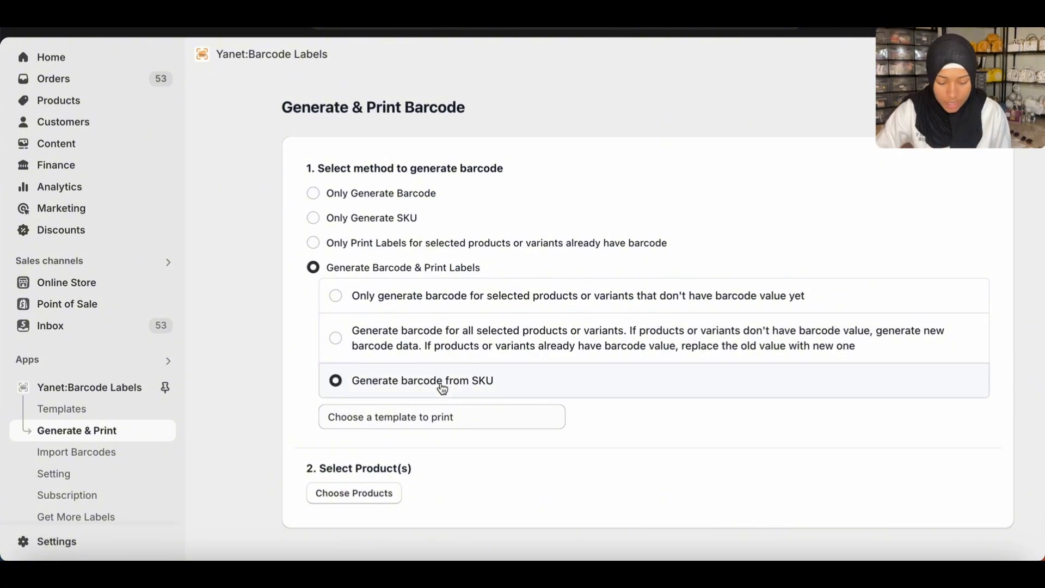
left_click(402, 418)
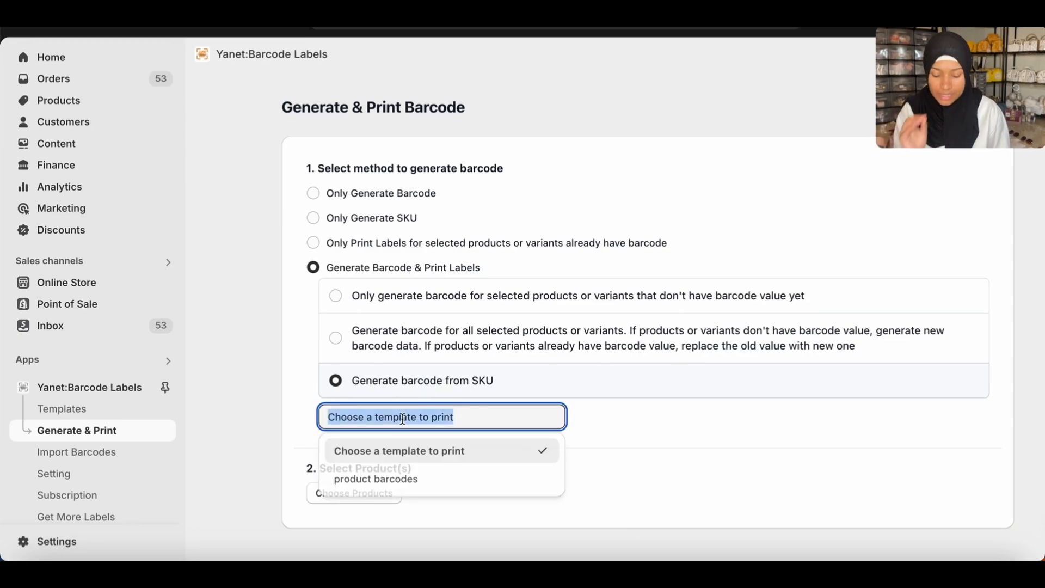
left_click(439, 479)
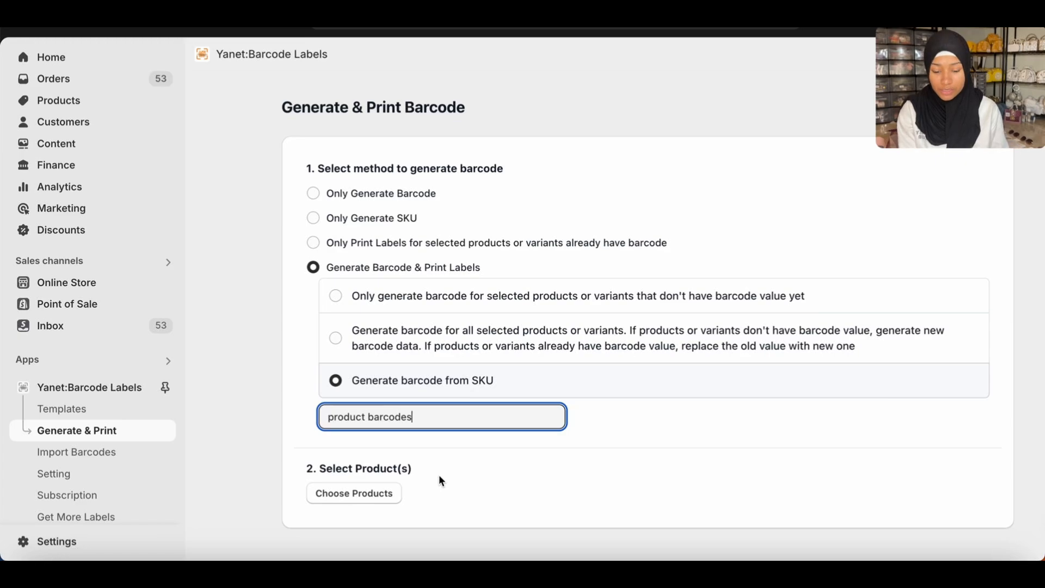
Search the product list for "sunglasses" and select Dream Sunglasses with all its colour variants.
left_click(360, 496)
left_click(544, 243)
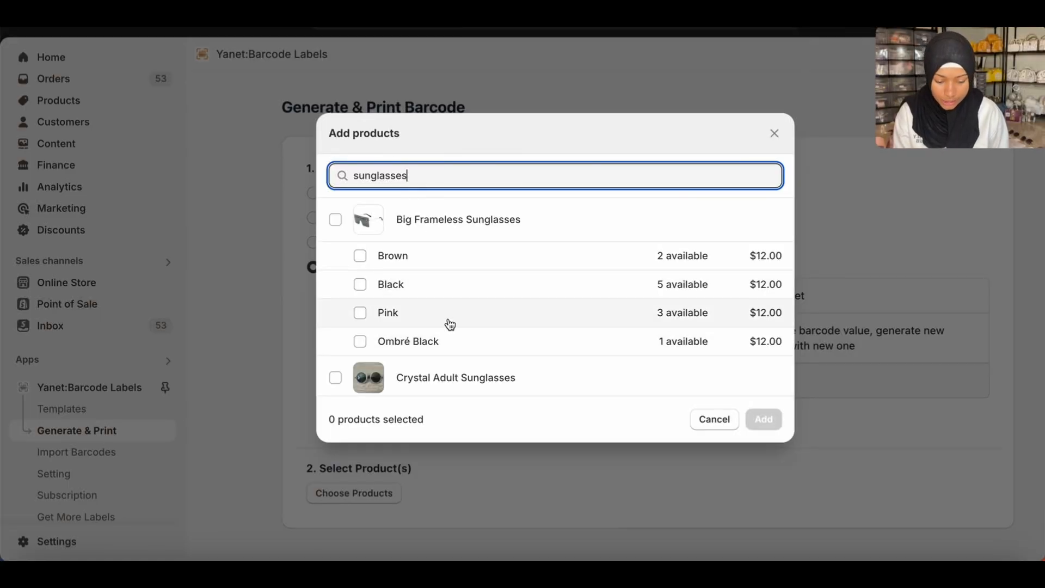
scroll(448, 324, "down", 5)
scroll(448, 325, "down", 5)
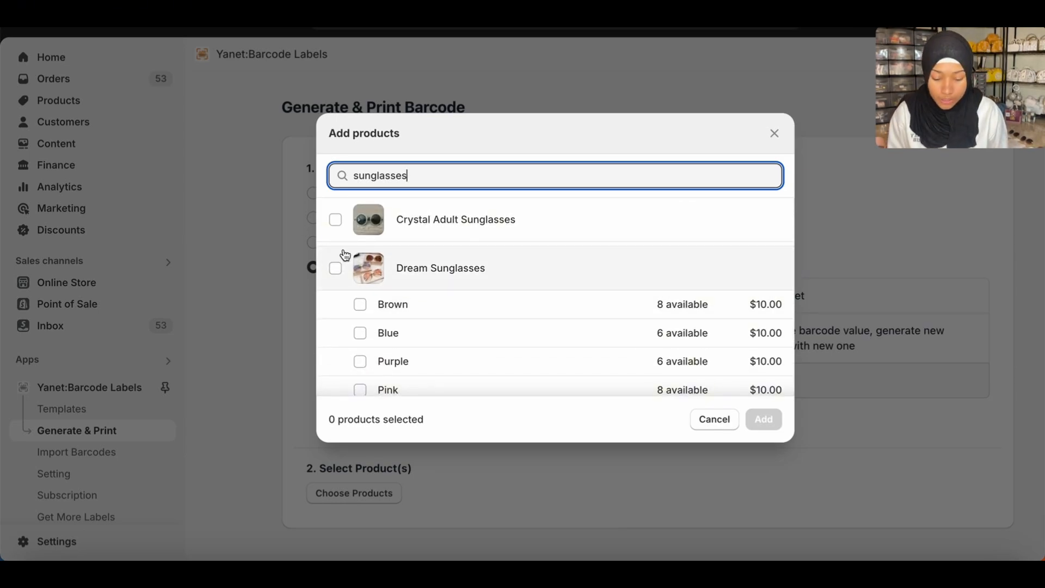
left_click(336, 270)
scroll(555, 331, "down", 1)
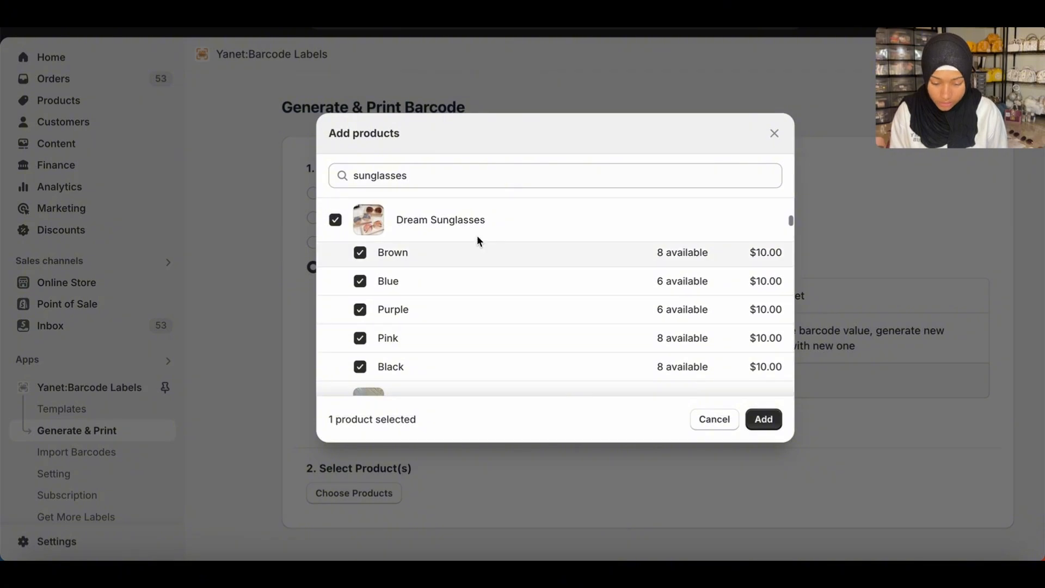
Select Pearl Sunglasses in the sunglasses search results, in addition to Dream Sunglasses.
scroll(509, 315, "down", 3)
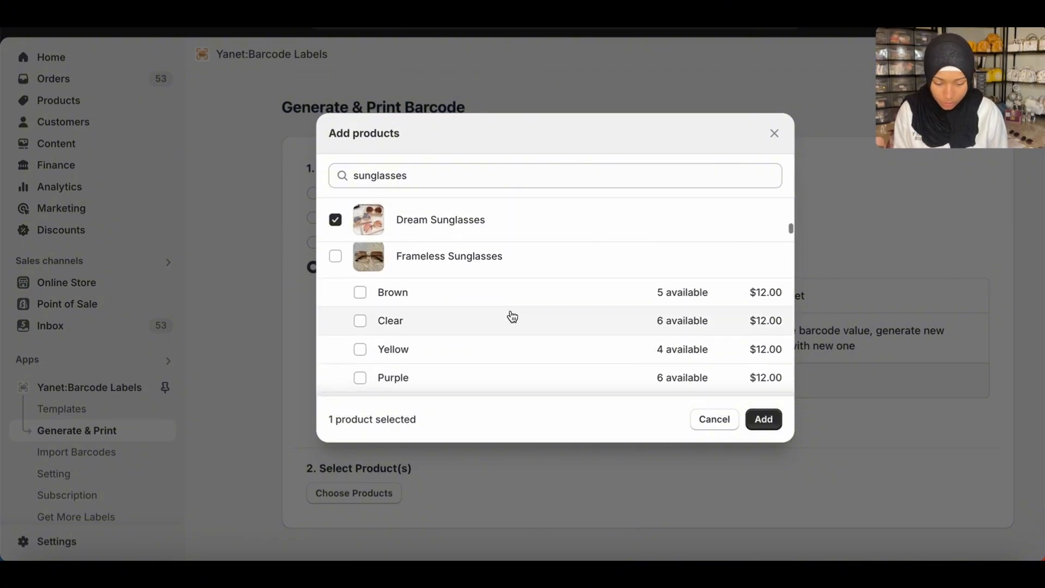
scroll(511, 315, "up", 1)
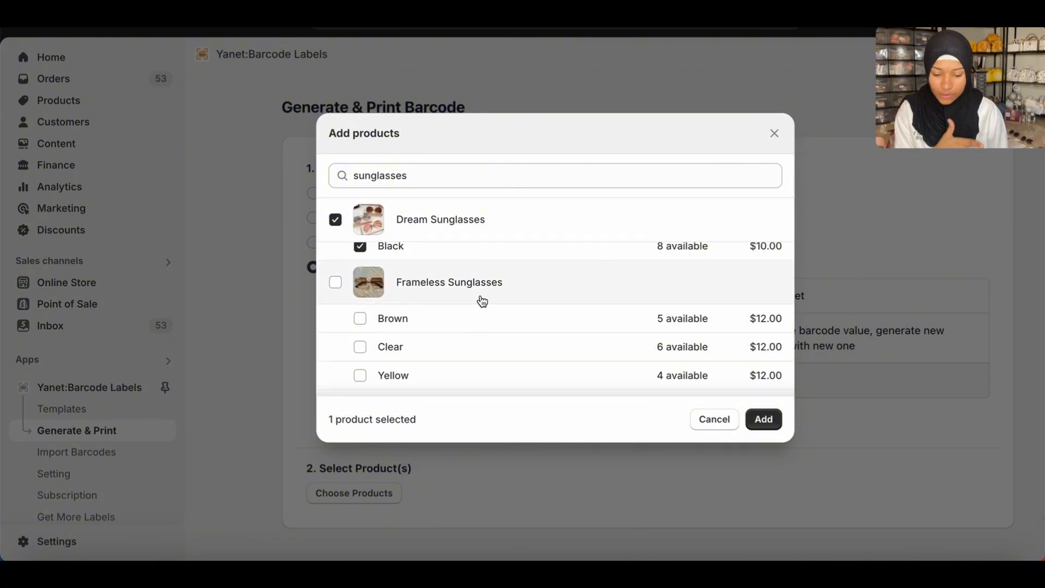
scroll(456, 301, "down", 3)
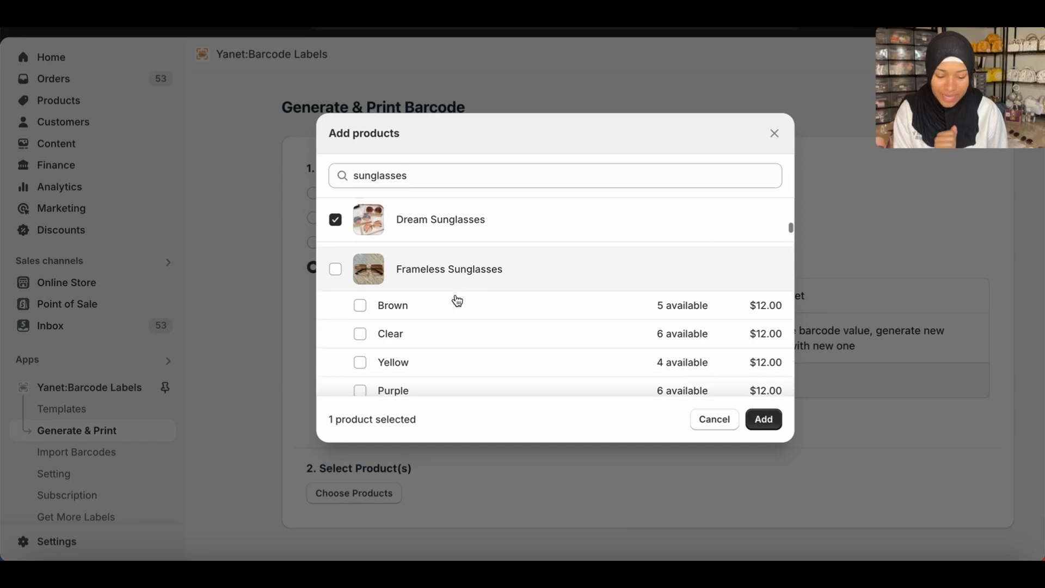
scroll(457, 301, "down", 6)
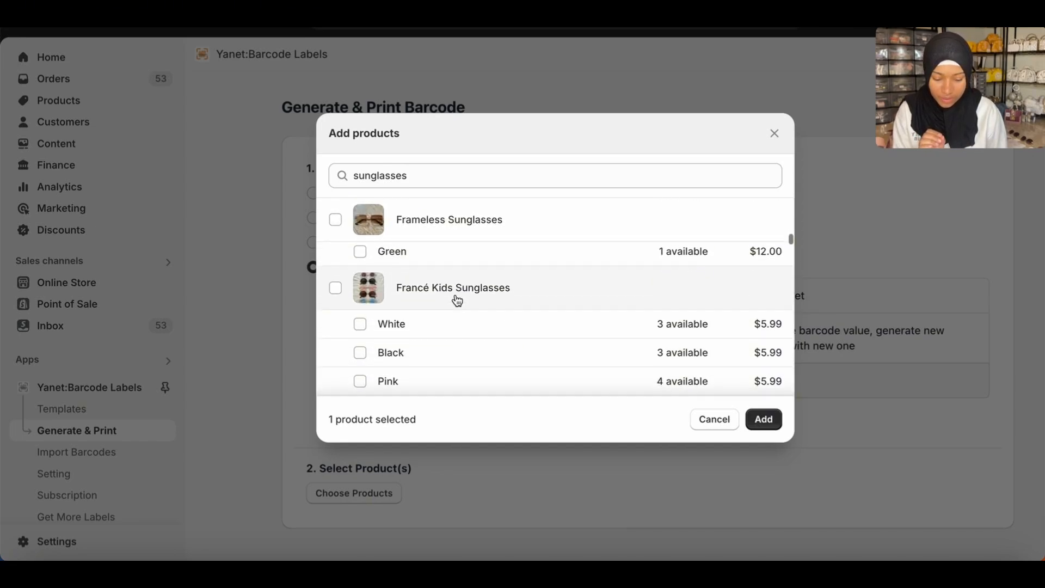
scroll(456, 300, "down", 5)
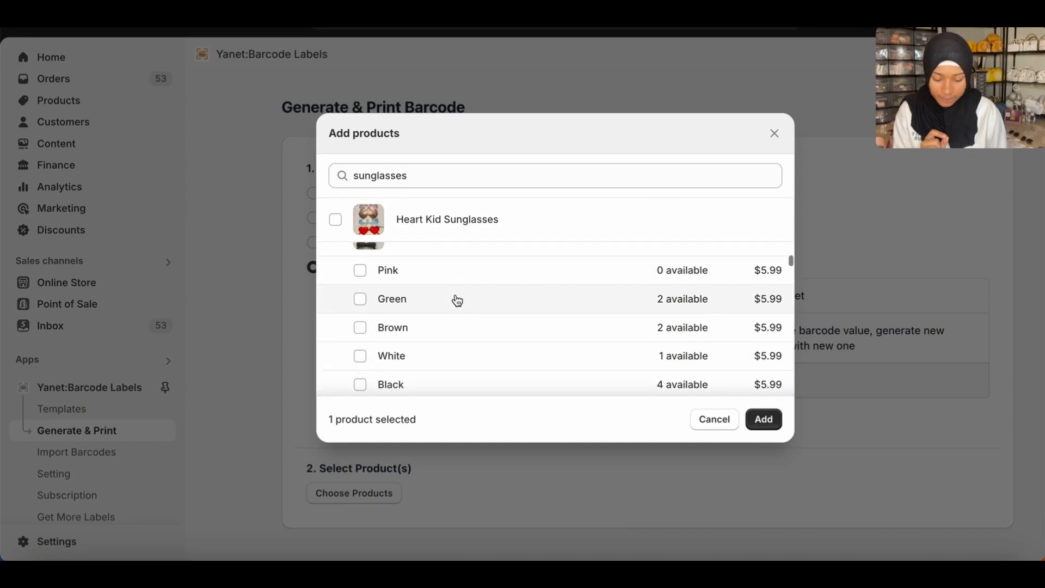
scroll(456, 300, "down", 5)
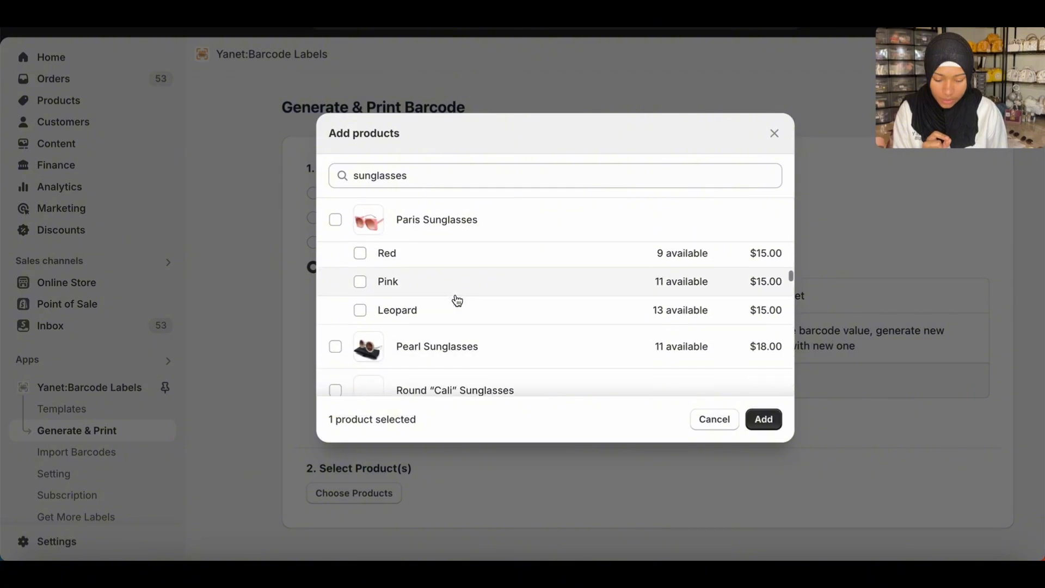
left_click(335, 291)
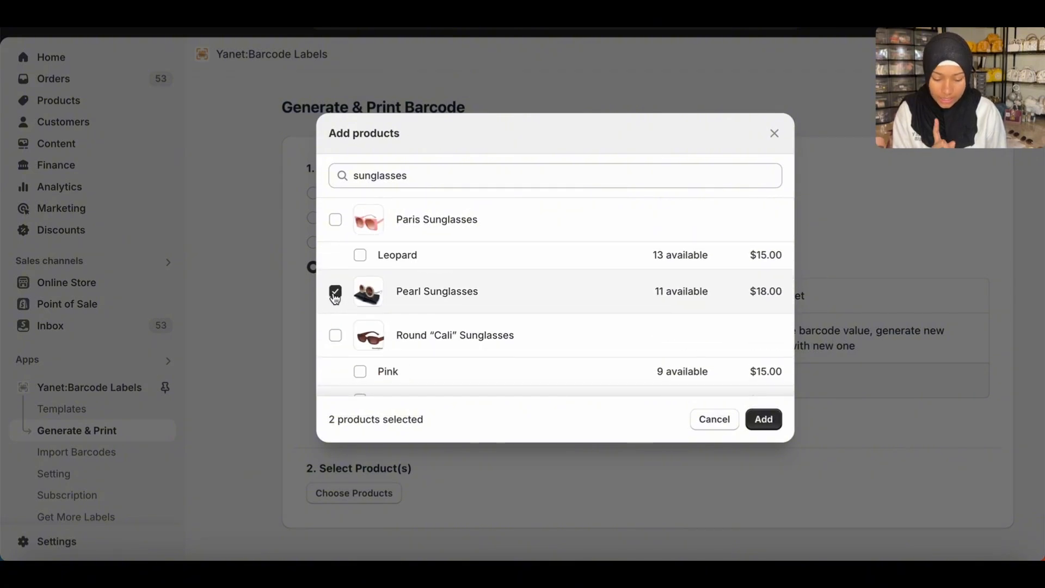
Select Square “Cali” Sunglasses with all its colour variants.
scroll(439, 378, "down", 2)
scroll(440, 379, "down", 10)
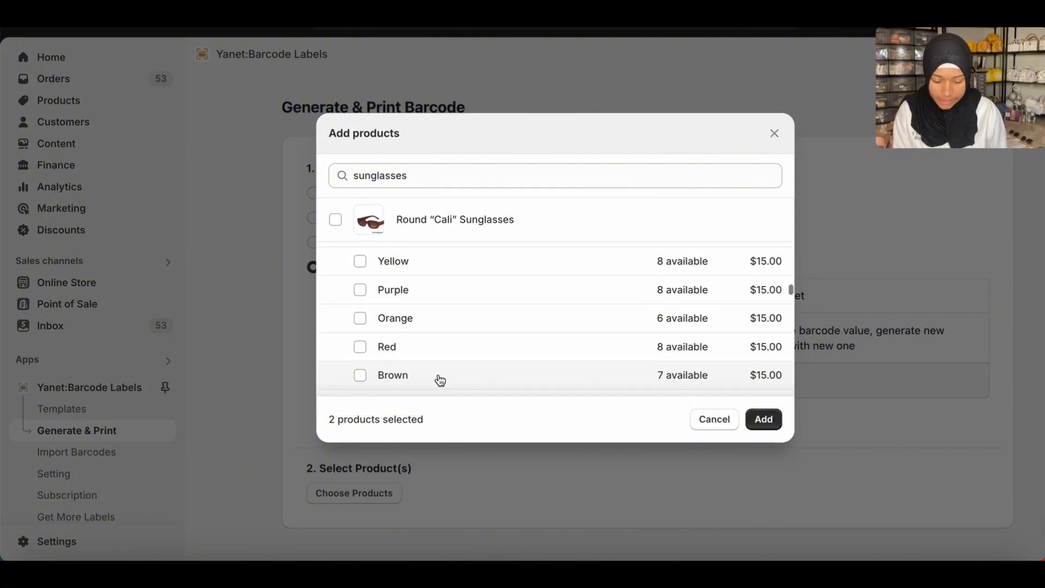
scroll(438, 379, "down", 1)
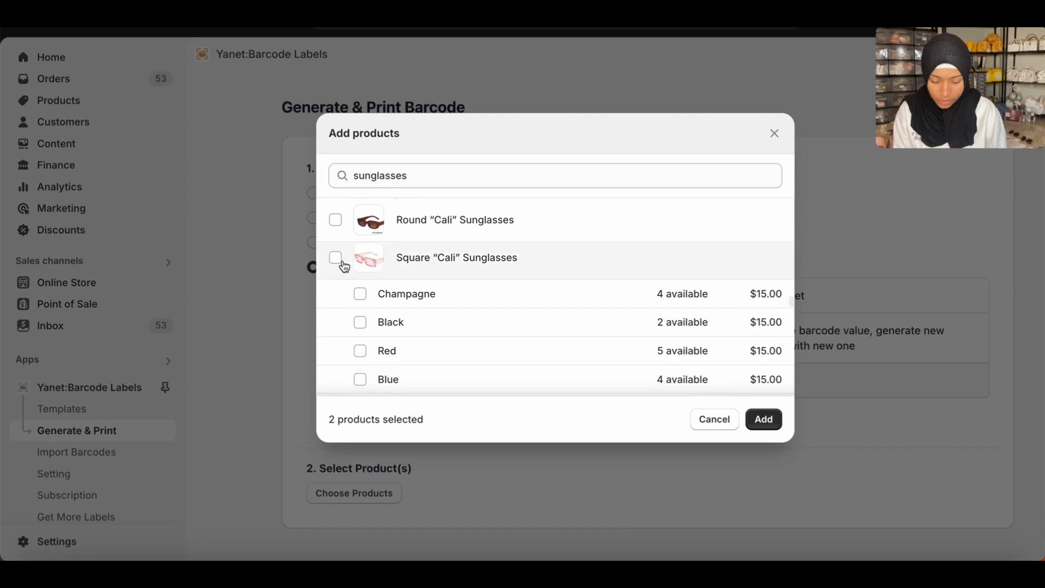
scroll(440, 304, "down", 3)
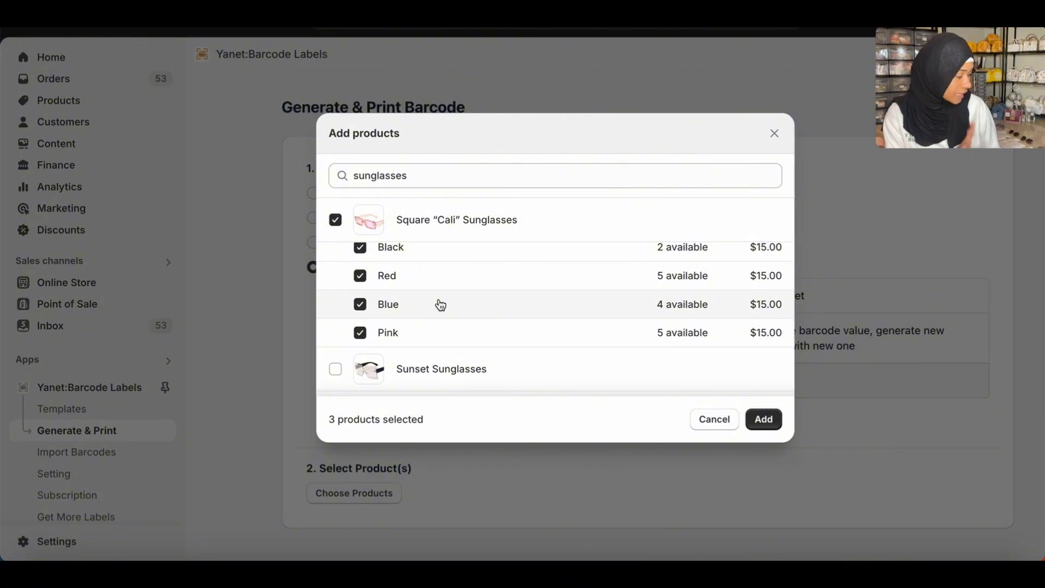
Select “ICY” Clear Frames with all its variants and add the selected products to the label list.
scroll(441, 304, "down", 15)
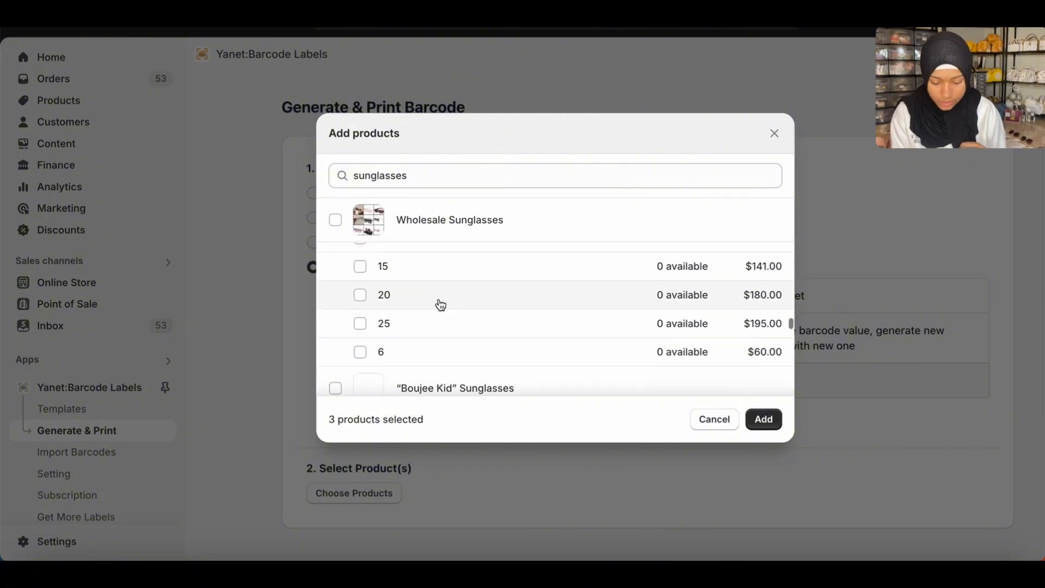
scroll(440, 304, "down", 15)
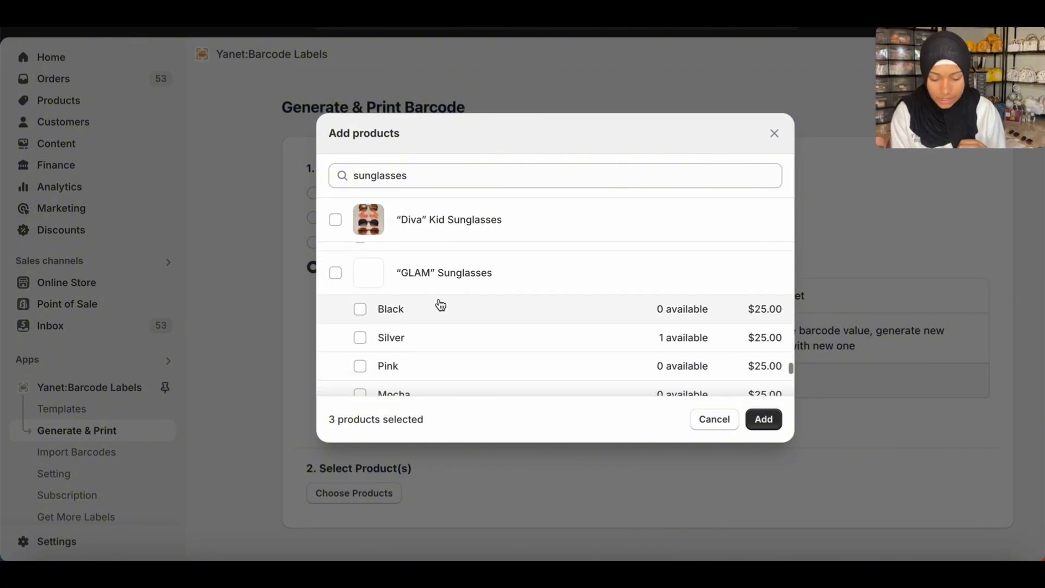
scroll(440, 304, "down", 8)
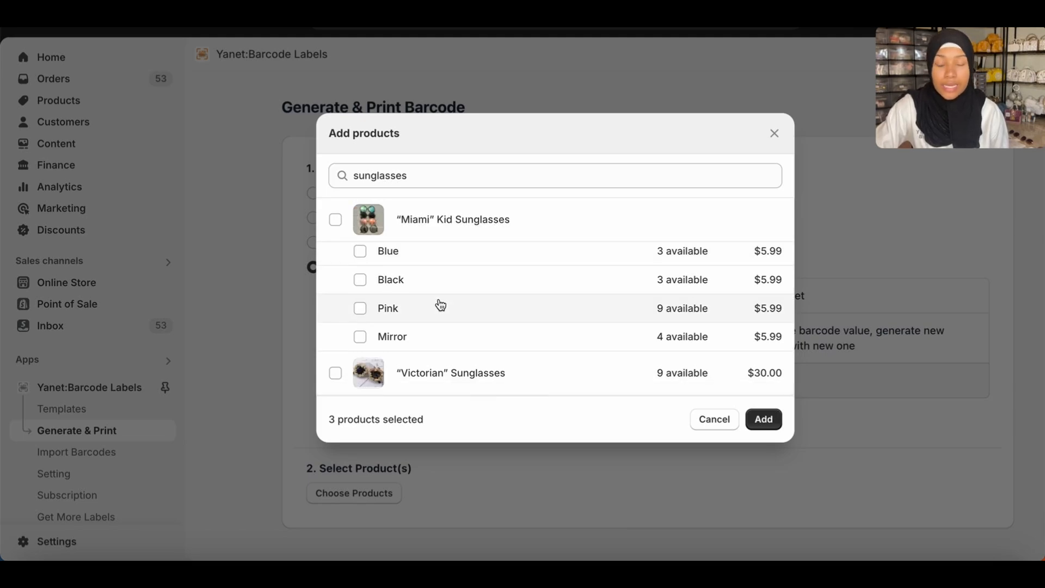
scroll(440, 304, "up", 6)
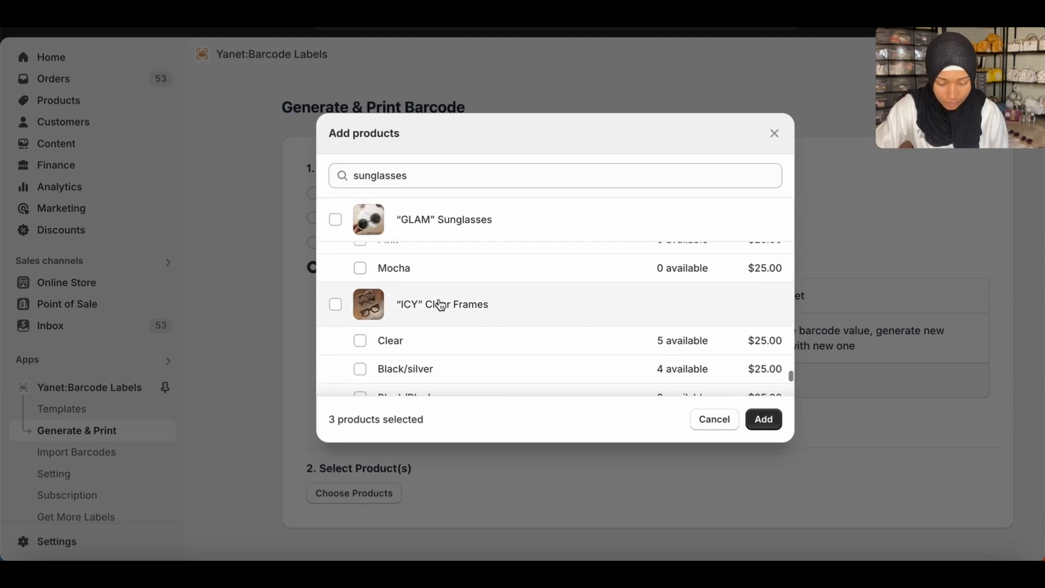
scroll(440, 304, "down", 1)
left_click(335, 280)
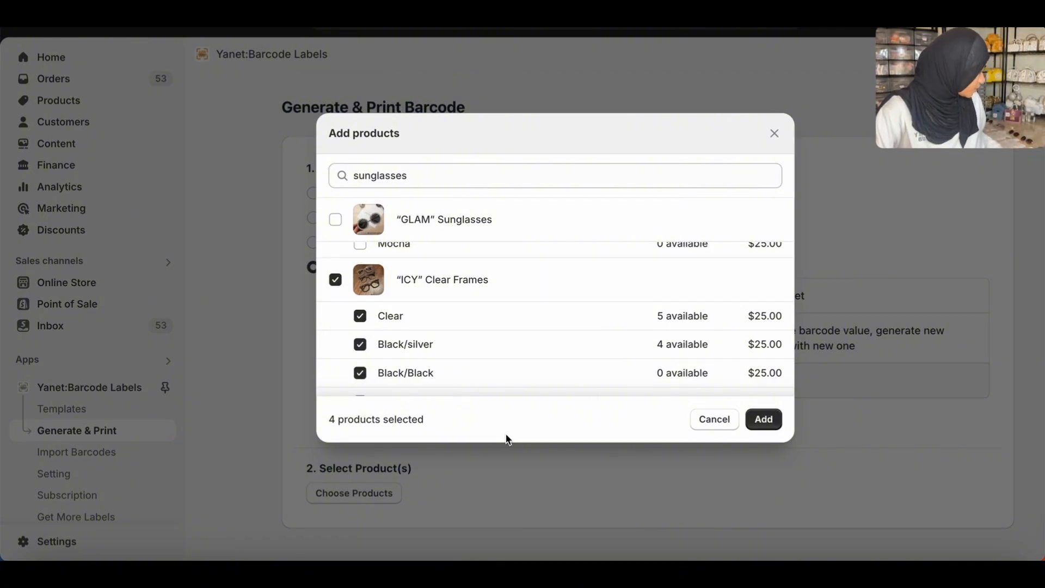
left_click(763, 420)
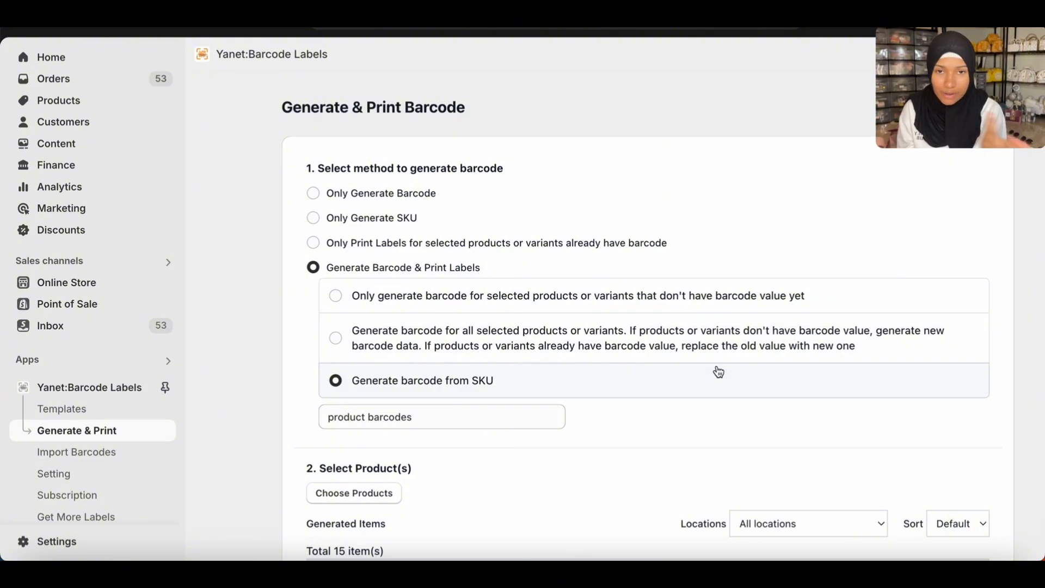
Review the generated items, comparing each variant's inventory, label quantity, SKU and barcode, and check the total label count.
scroll(728, 443, "down", 5)
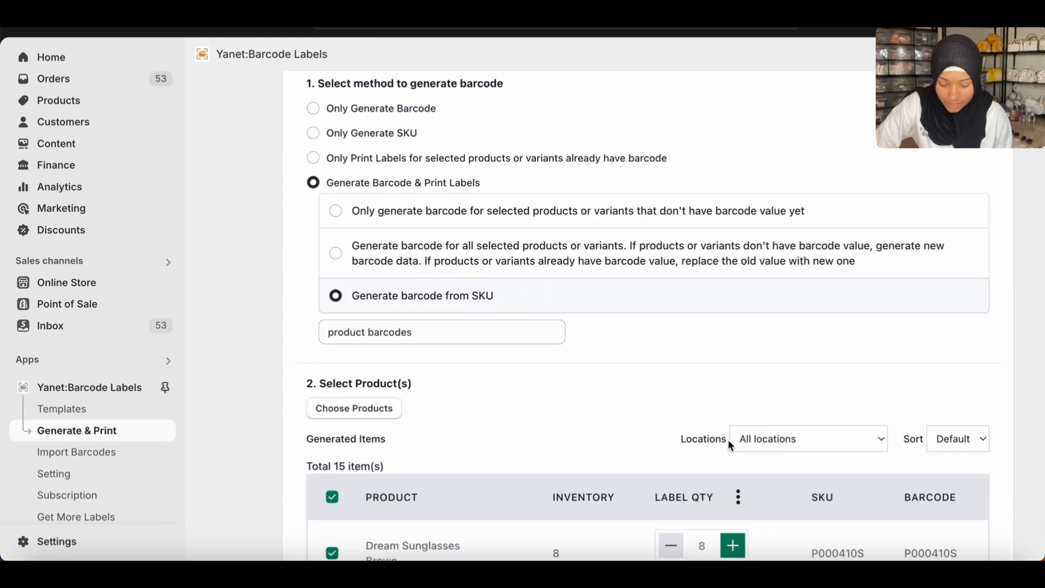
scroll(729, 445, "down", 3)
scroll(729, 445, "up", 8)
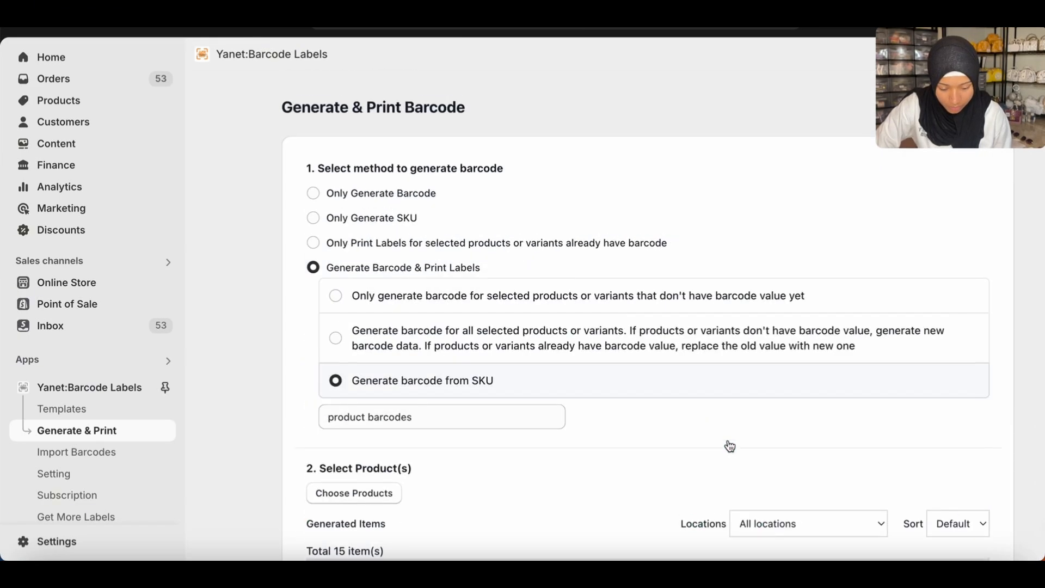
scroll(729, 446, "down", 15)
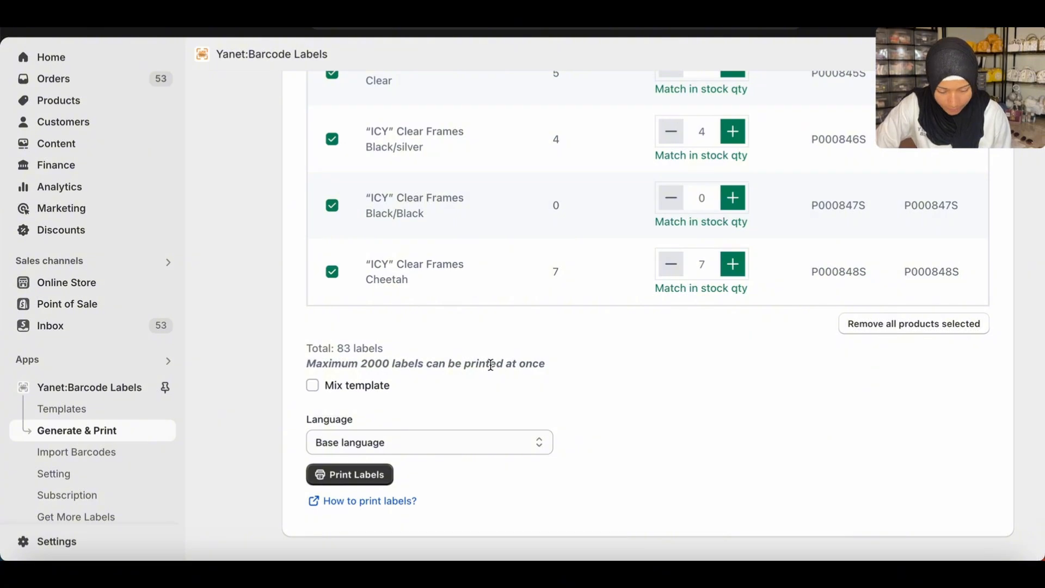
scroll(510, 261, "up", 10)
scroll(511, 264, "up", 5)
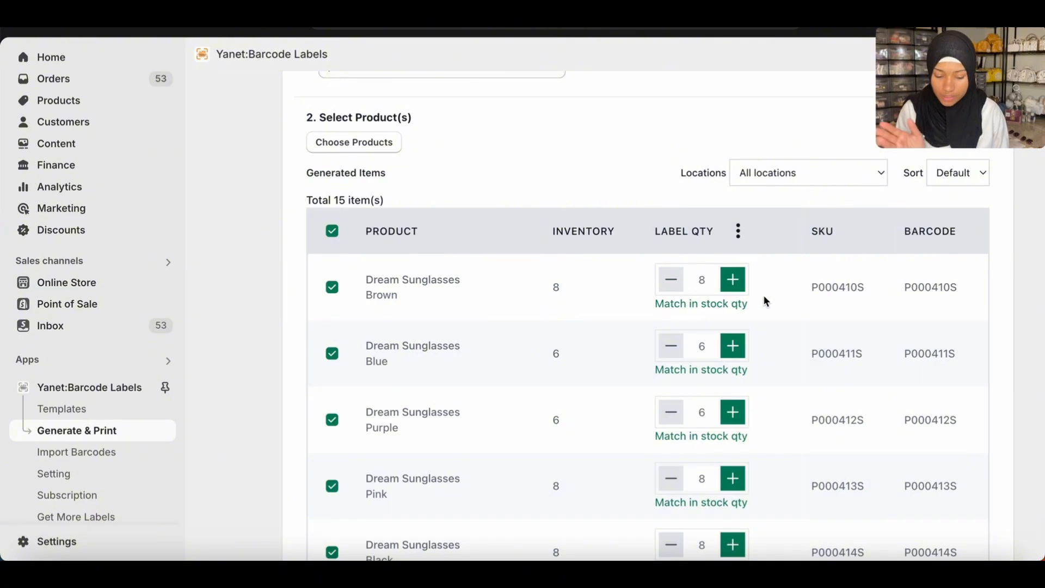
scroll(763, 295, "down", 2)
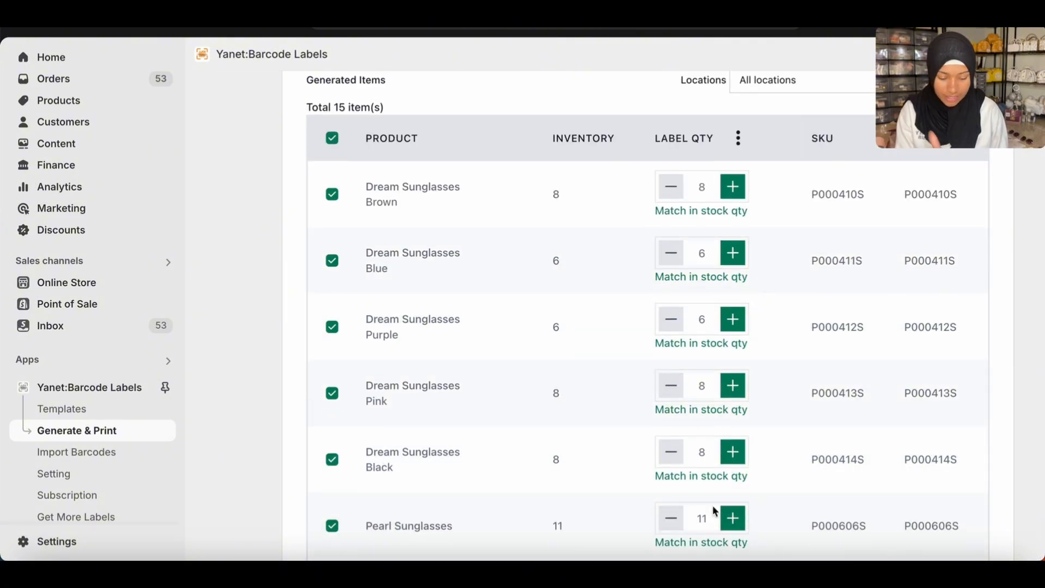
scroll(707, 517, "down", 10)
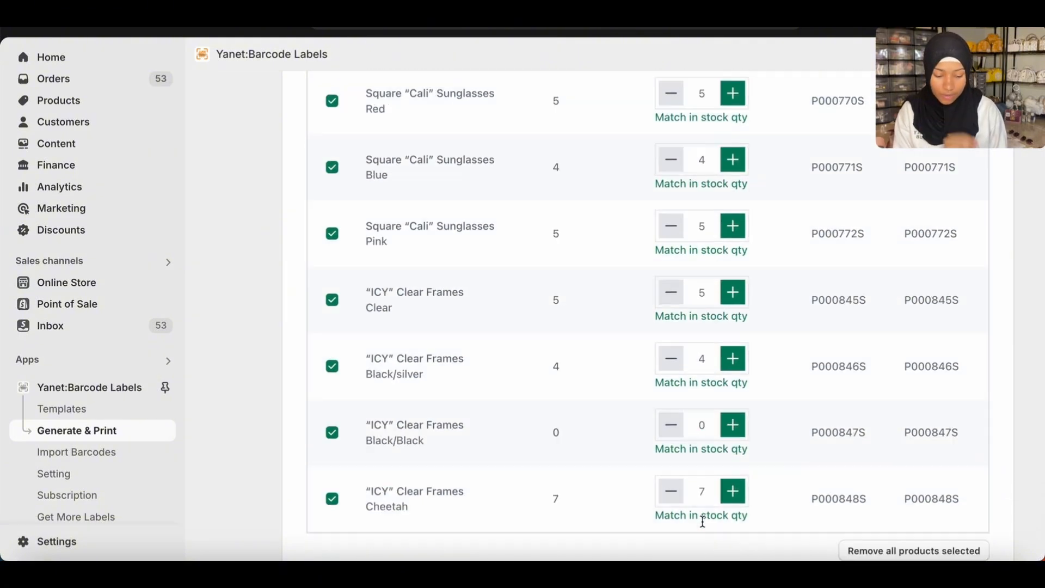
scroll(702, 521, "down", 4)
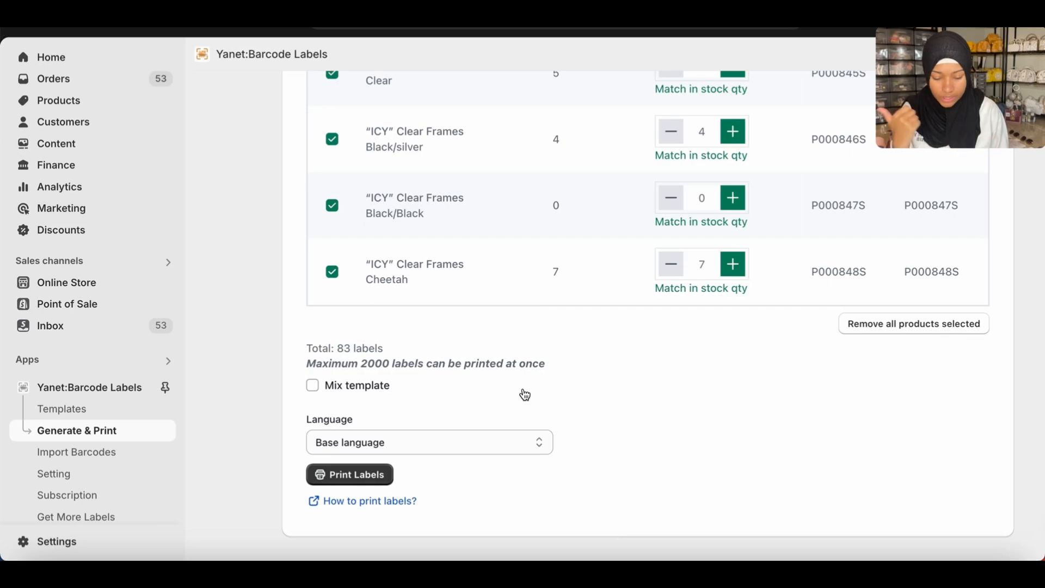
Start printing the labels for the listed products, skipping those with a label quantity of 0.
mouse_move(525, 394)
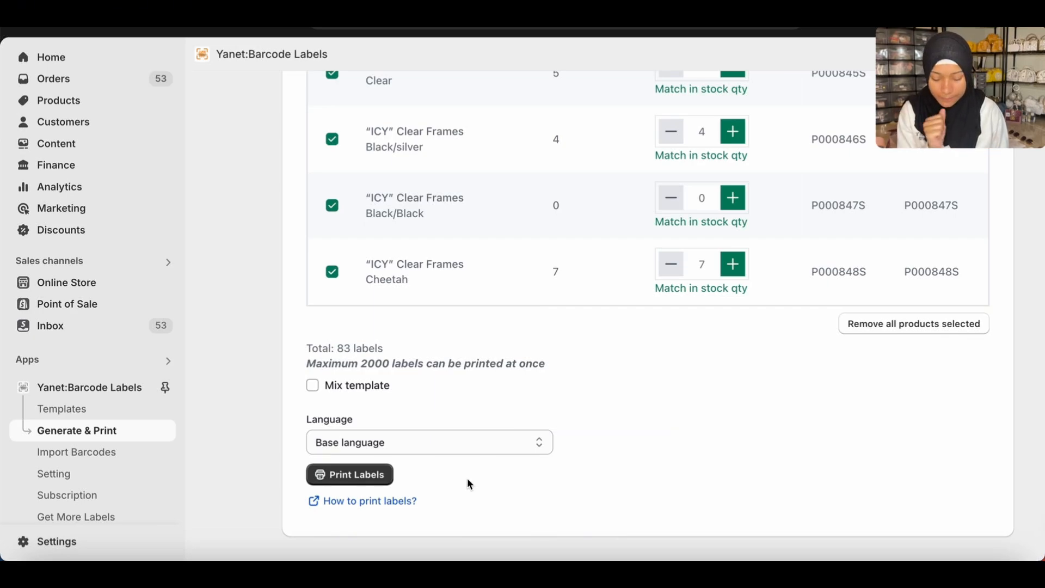
left_click(364, 476)
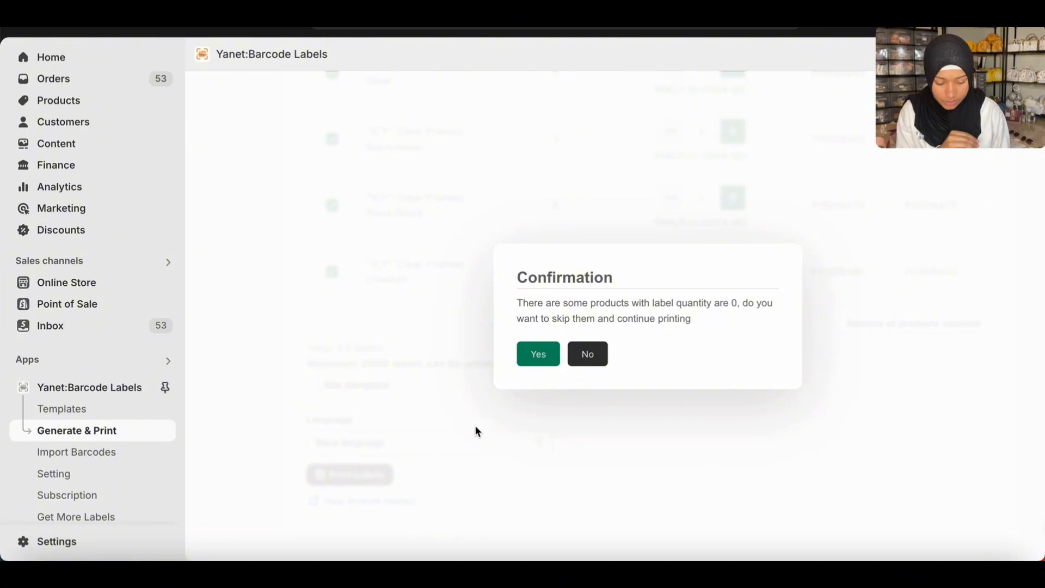
left_click(546, 360)
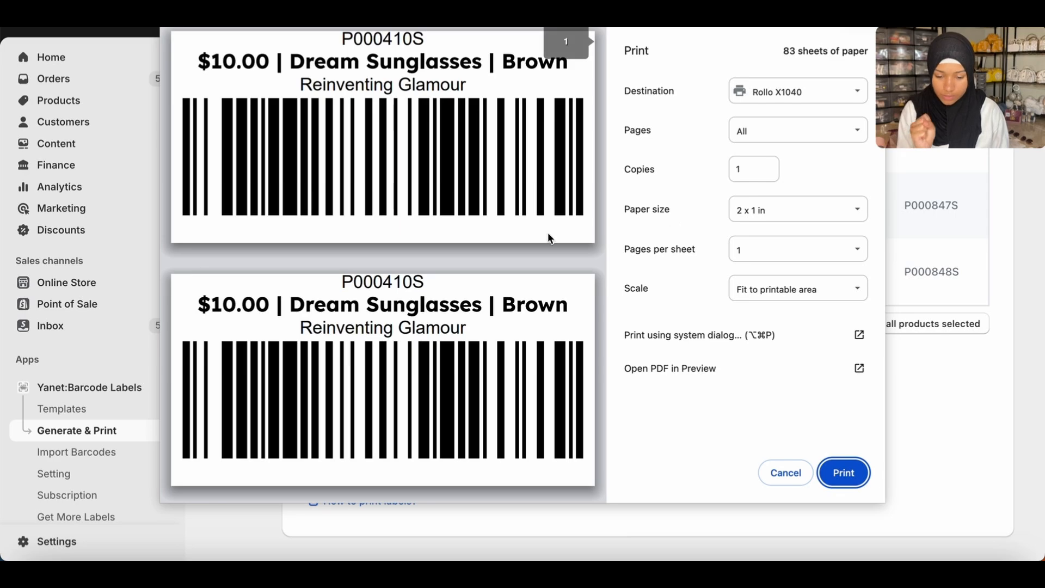
Look through the label pages in the print preview, checking the SKU, price, product name, variant and barcode on each.
scroll(541, 233, "down", 10)
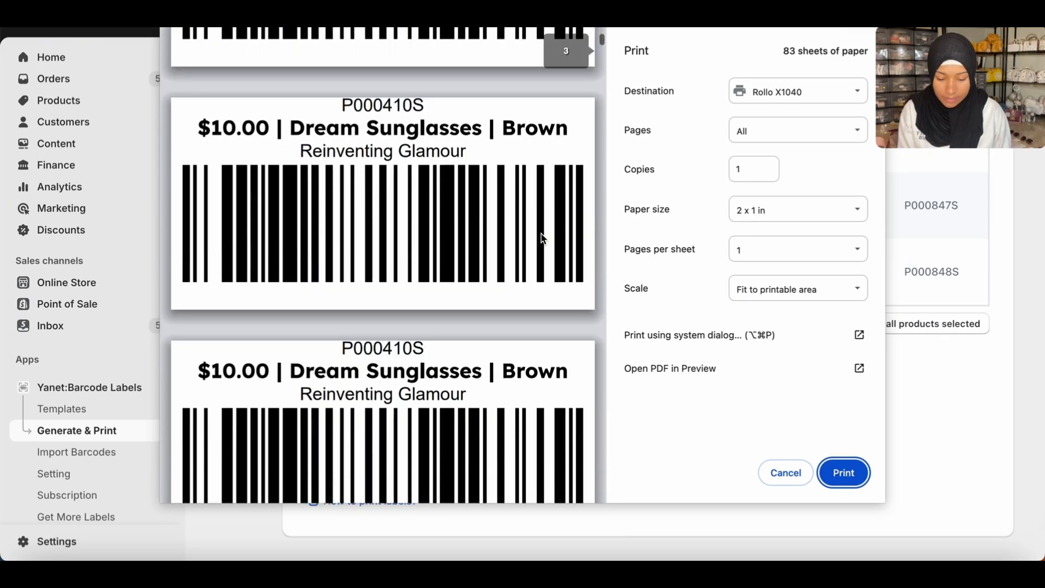
scroll(541, 233, "down", 20)
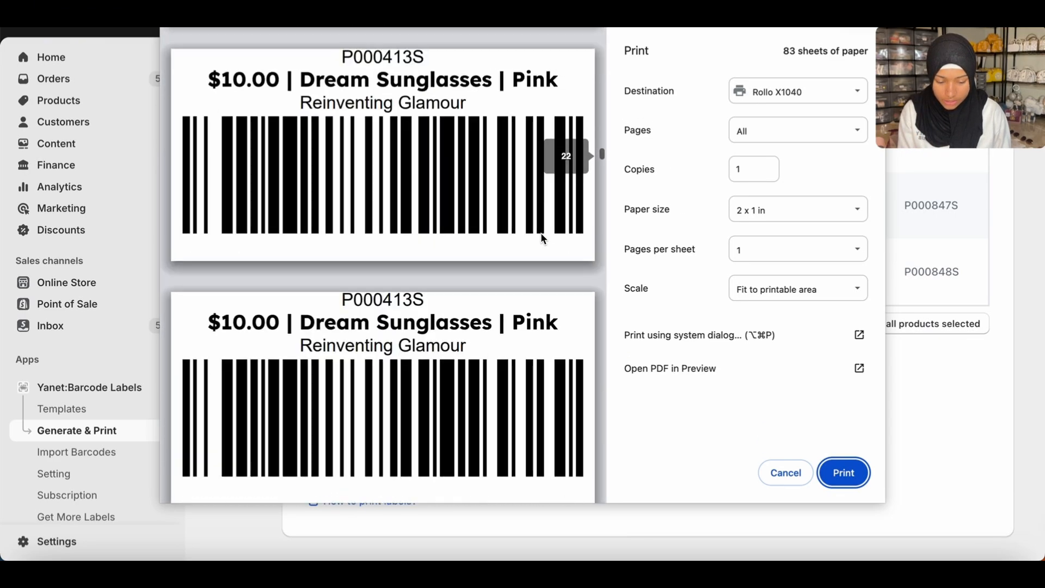
scroll(541, 234, "down", 20)
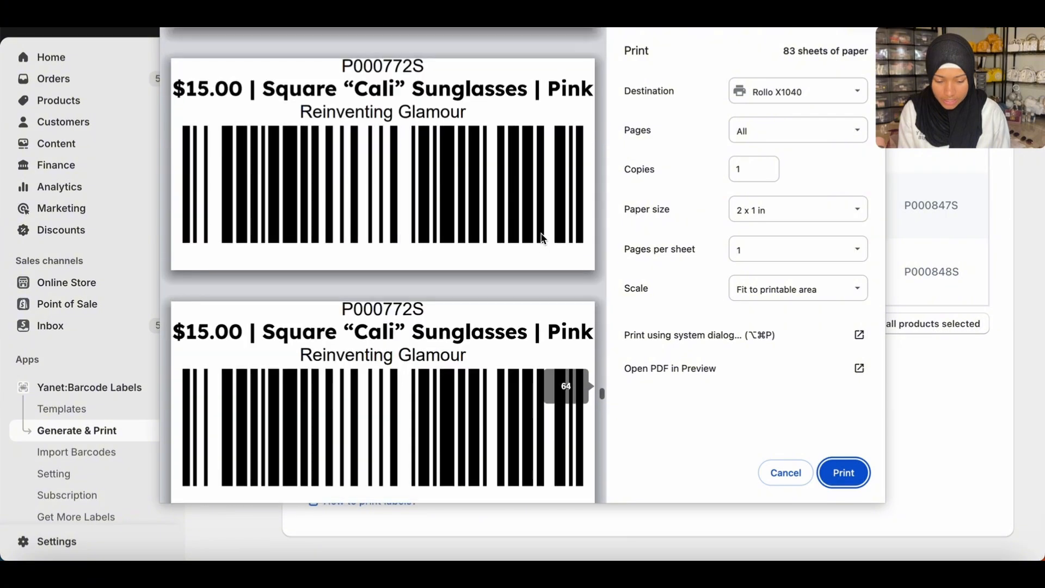
scroll(541, 234, "down", 10)
scroll(541, 234, "up", 10)
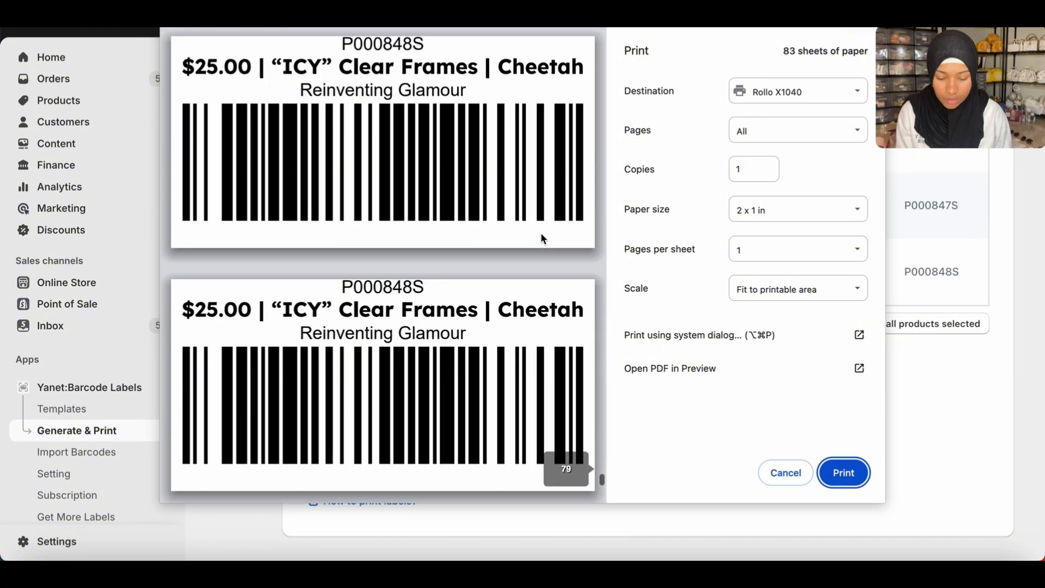
scroll(542, 238, "up", 6)
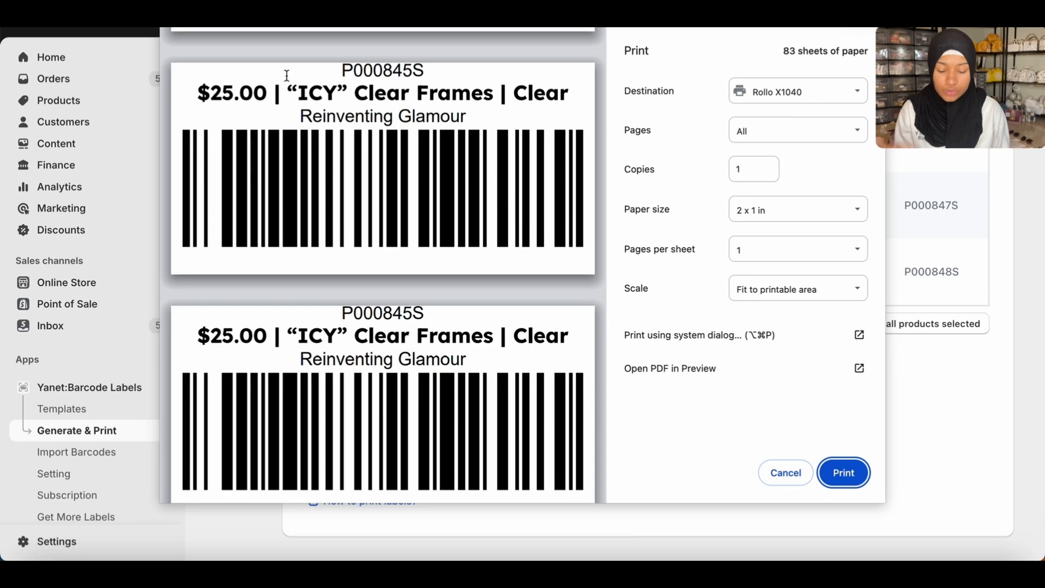
scroll(337, 225, "up", 1)
scroll(338, 225, "up", 1)
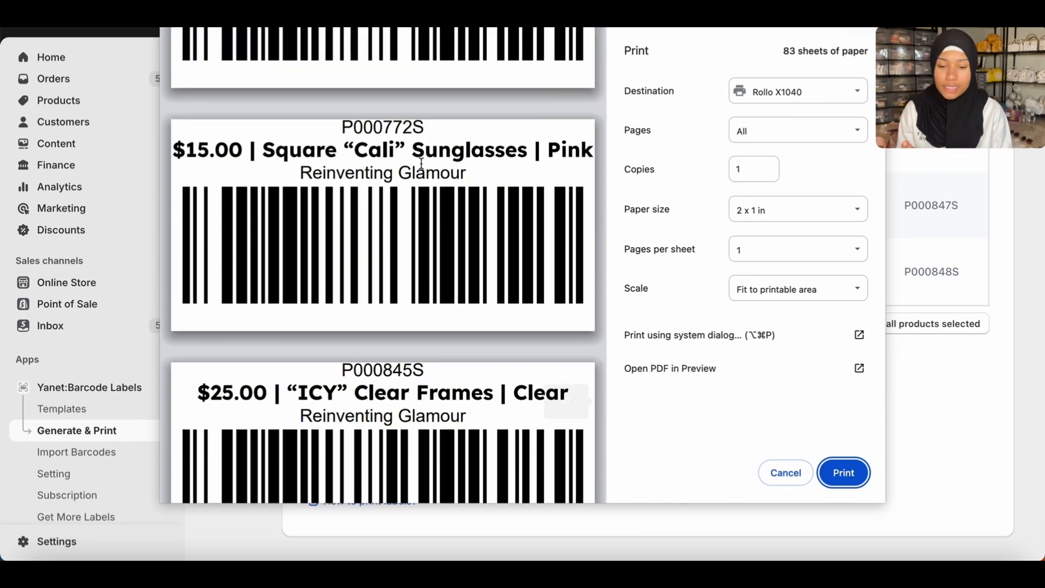
scroll(537, 182, "up", 3)
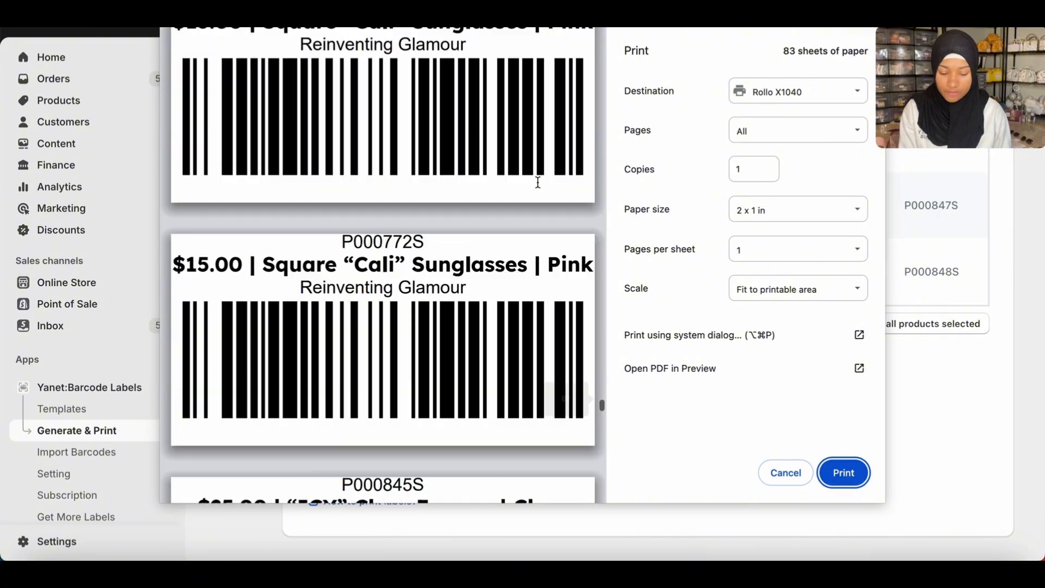
scroll(538, 181, "up", 3)
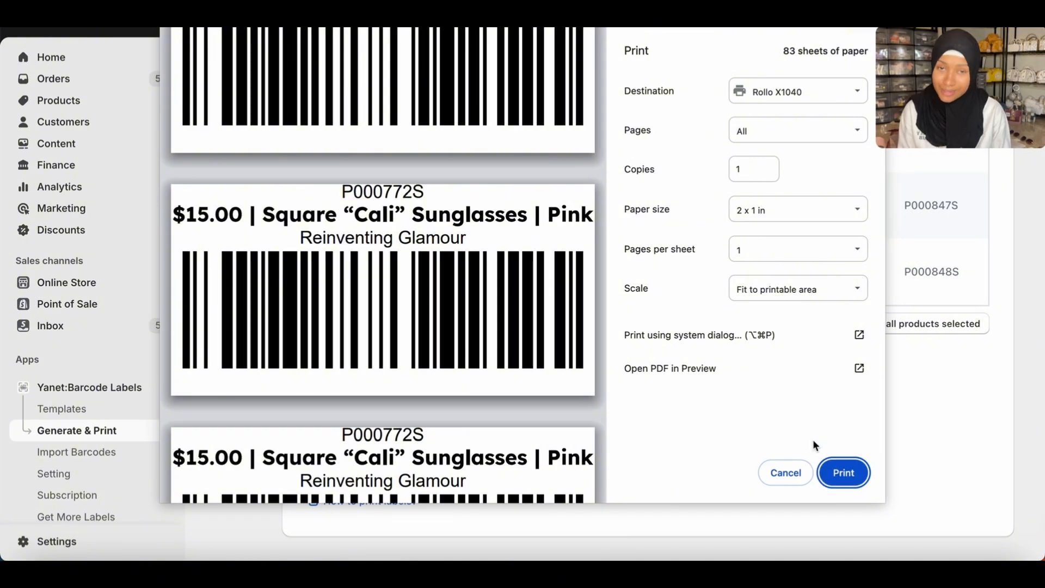
Print all label pages on the Rollo X1040 printer.
left_click(844, 473)
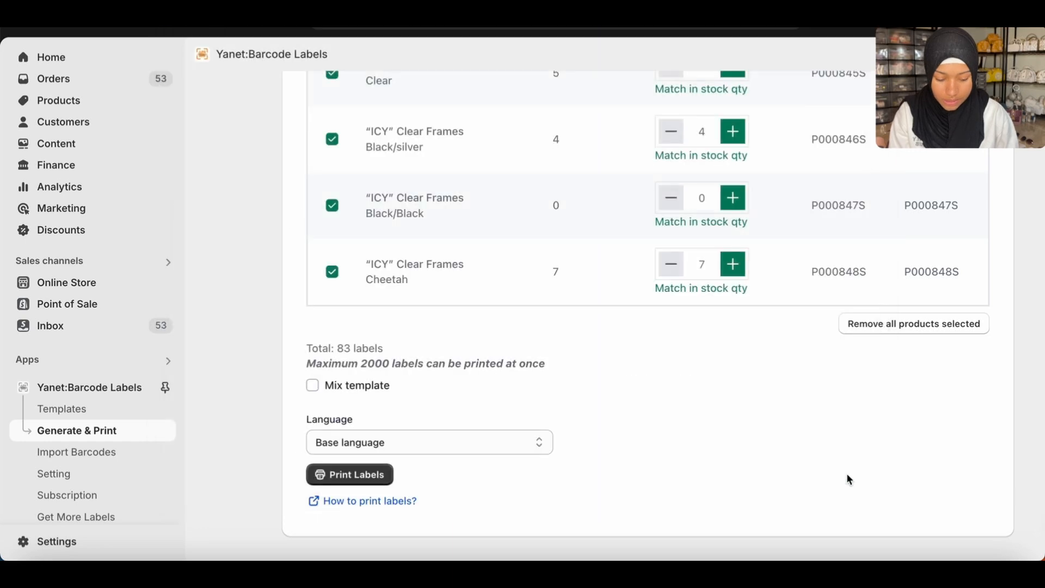